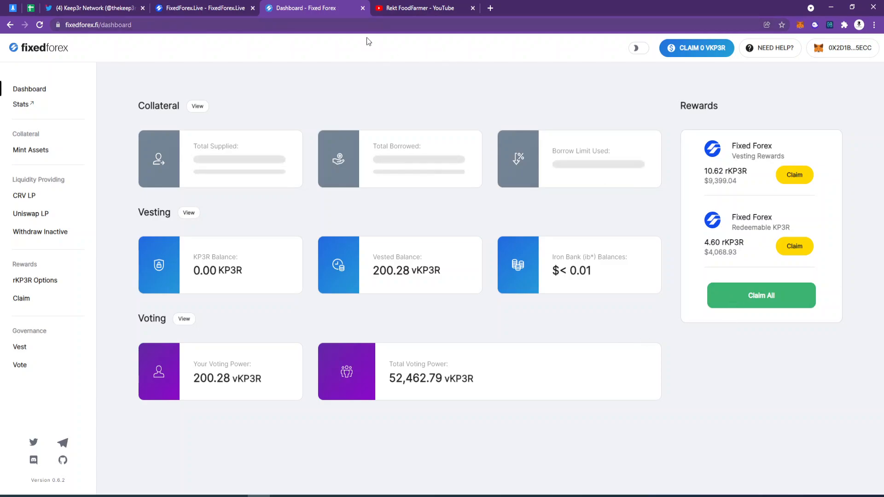
Step: Open CoinGecko in a new browser tab and check the current ETH gas prices on its home page
left_click(491, 10)
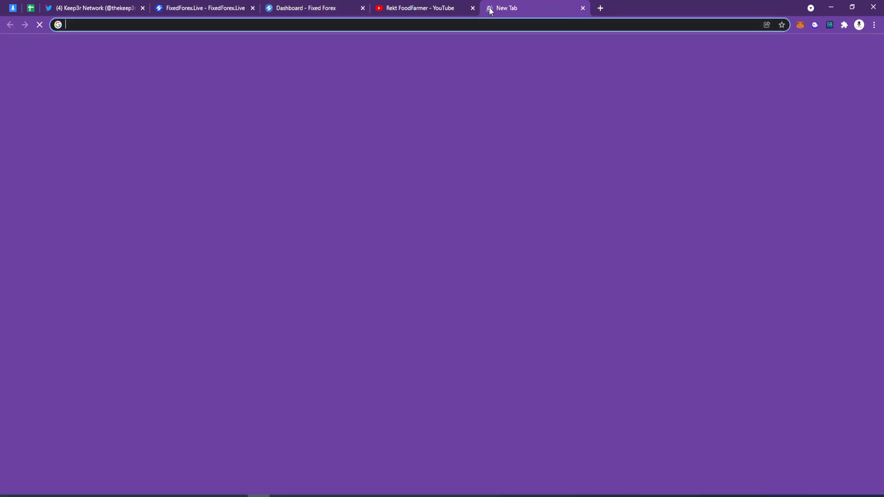
type("coingecko.com/en/coins/spiritswap")
key("Return")
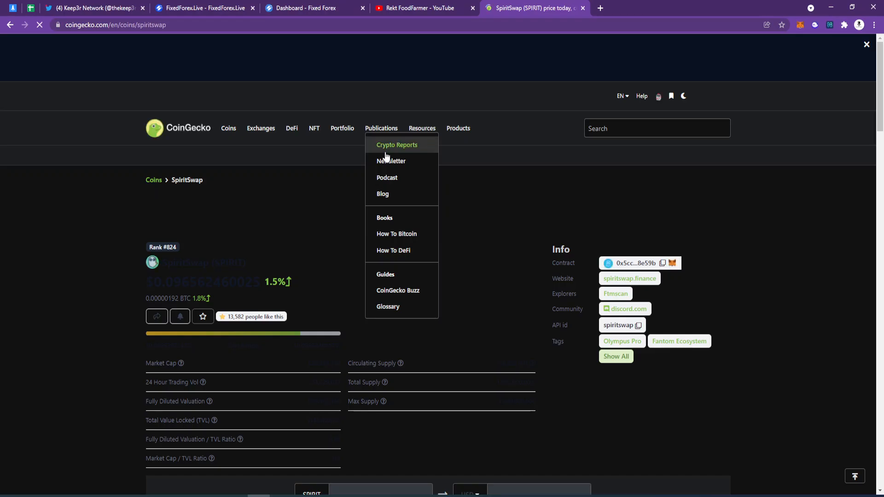
left_click(176, 129)
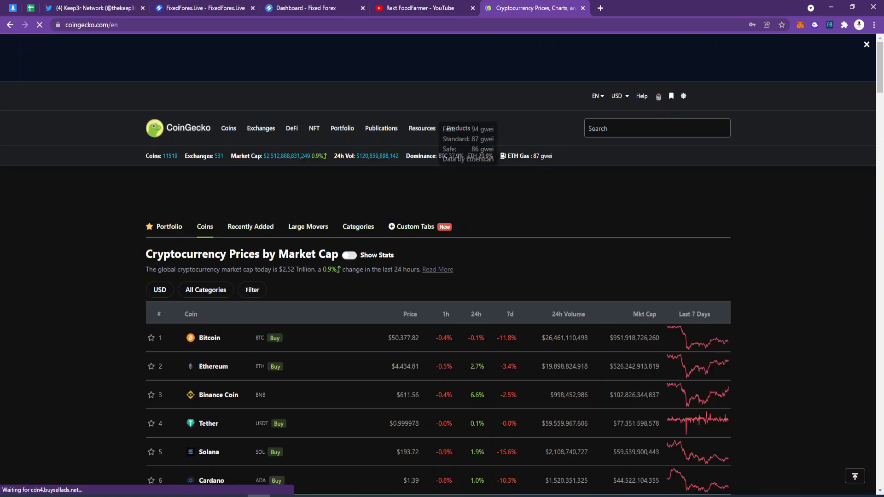
Step: Claim all rewards from the Fixed Forex dashboard and confirm both claim transactions in MetaMask
left_click(433, 8)
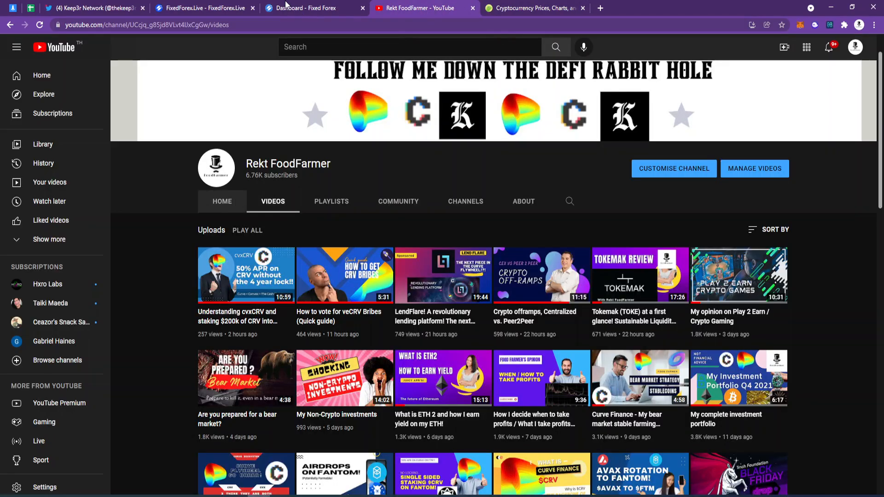
left_click(286, 8)
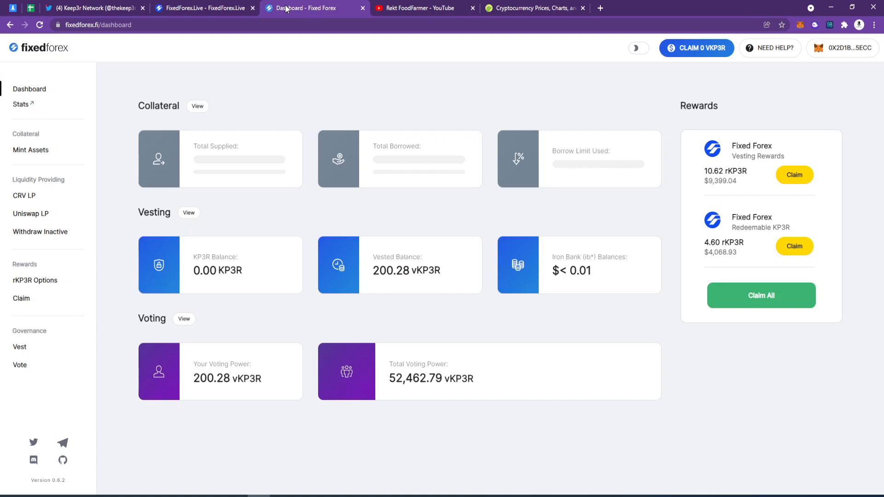
left_click(761, 286)
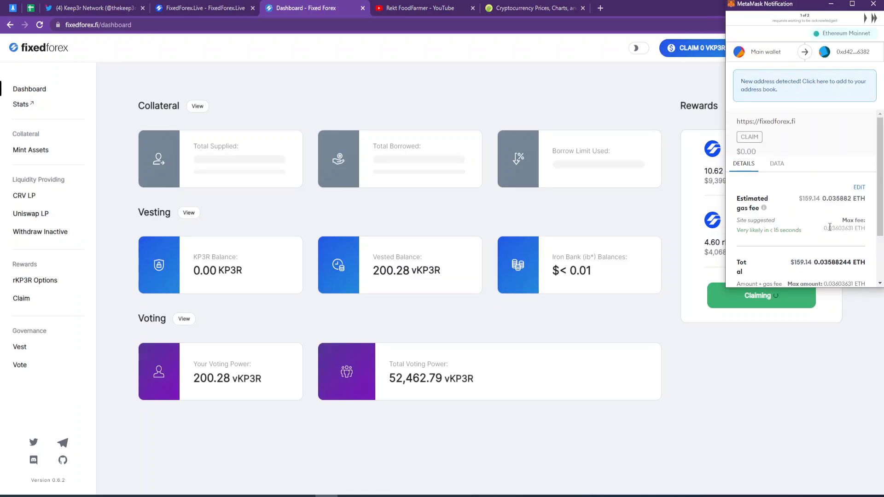
scroll(816, 201, "down", 2)
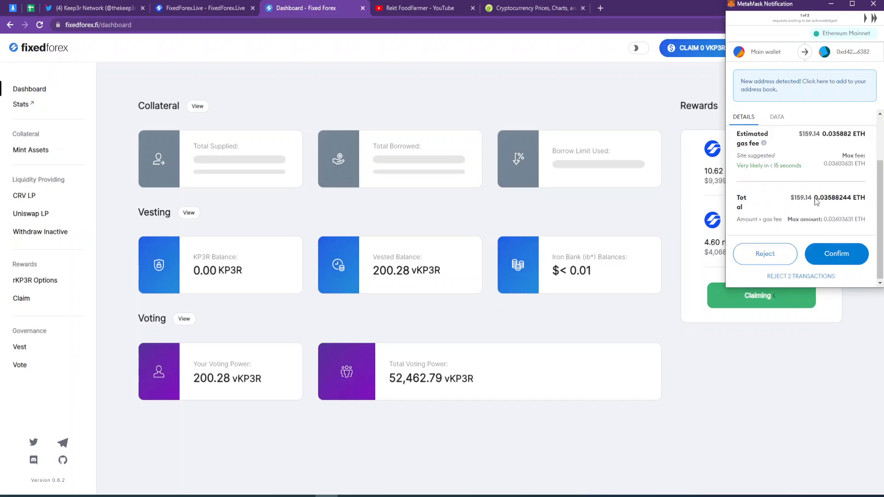
left_click(834, 254)
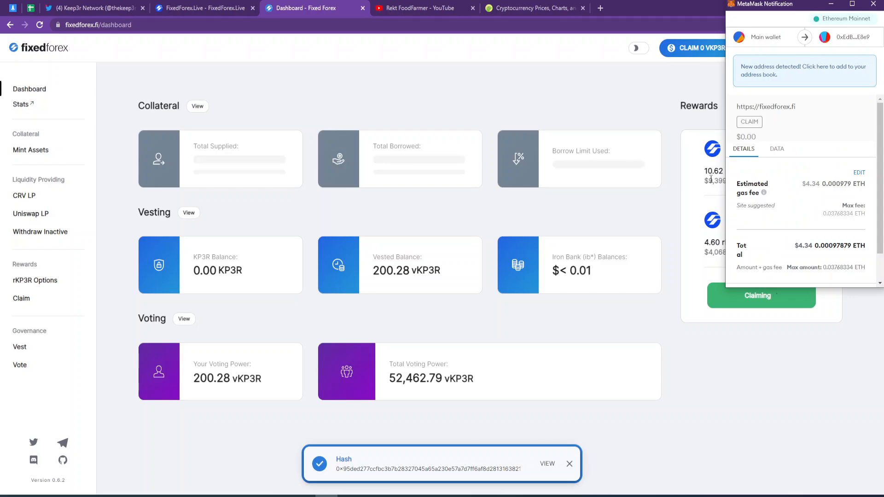
scroll(872, 215, "down", 2)
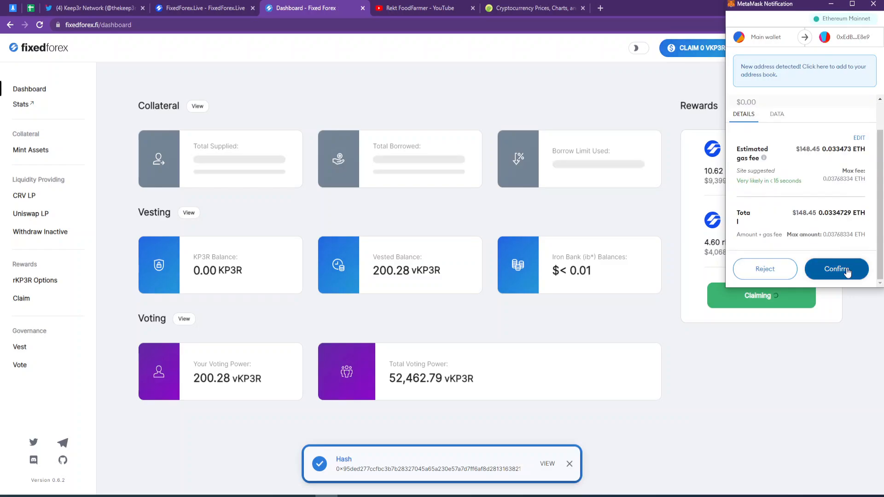
left_click(848, 272)
Step: View the submitted claim transactions on Etherscan and refresh them to check their status
left_click(546, 465)
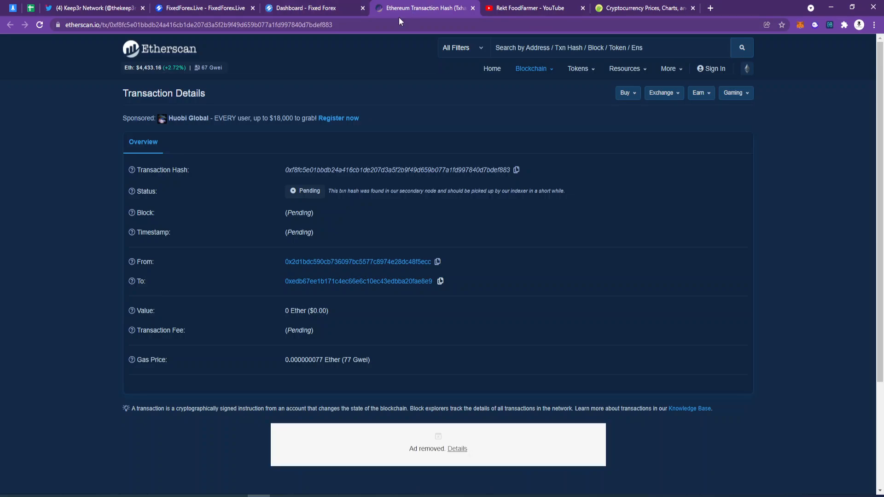
left_click(40, 25)
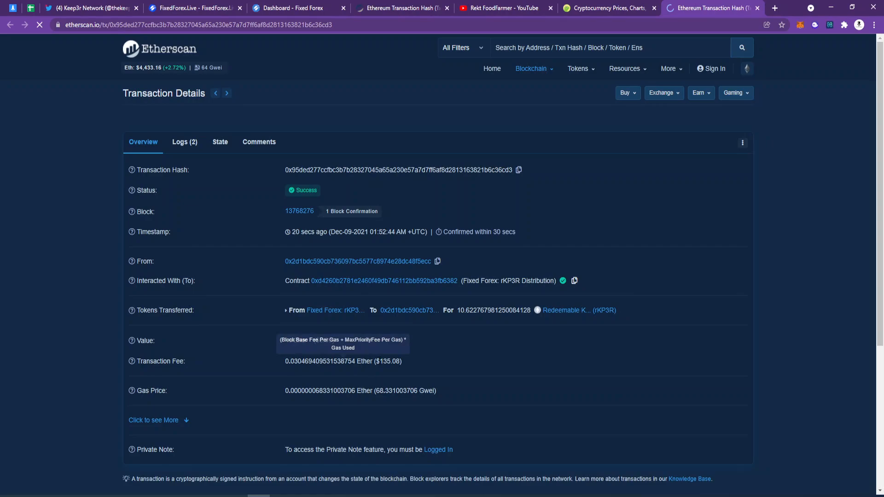
left_click(395, 8)
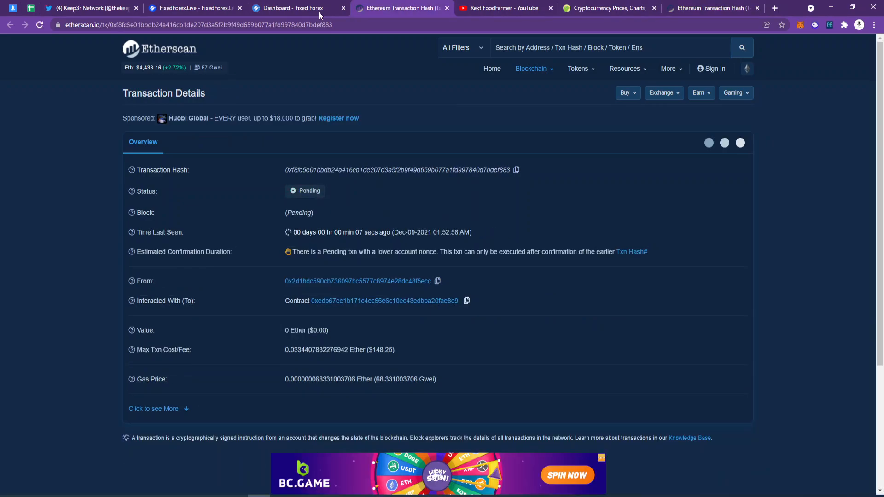
left_click(39, 25)
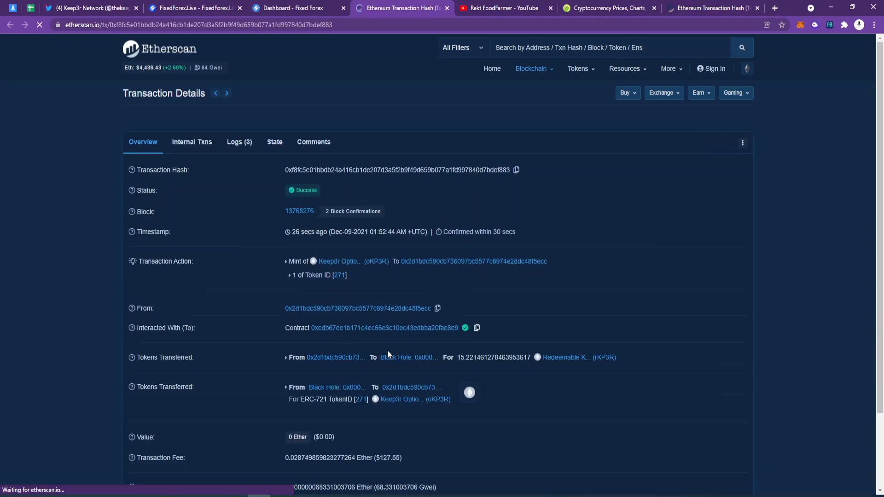
mouse_move(380, 461)
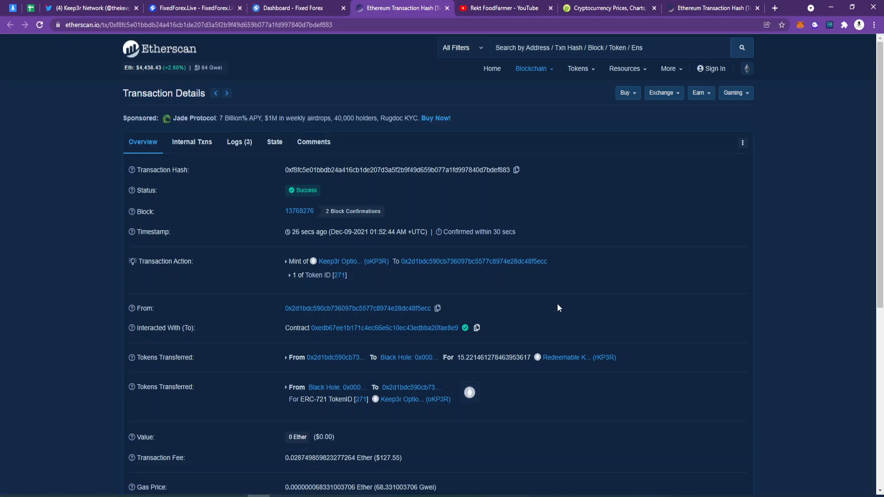
Step: Check the dashboard's remaining rewards, then inspect the claiming wallet's token holdings on Etherscan
left_click(292, 8)
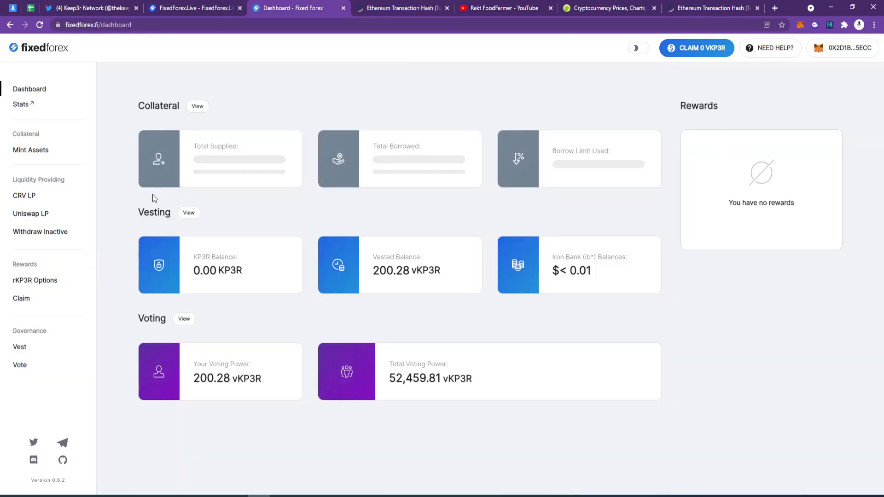
key("ctrl+Tab")
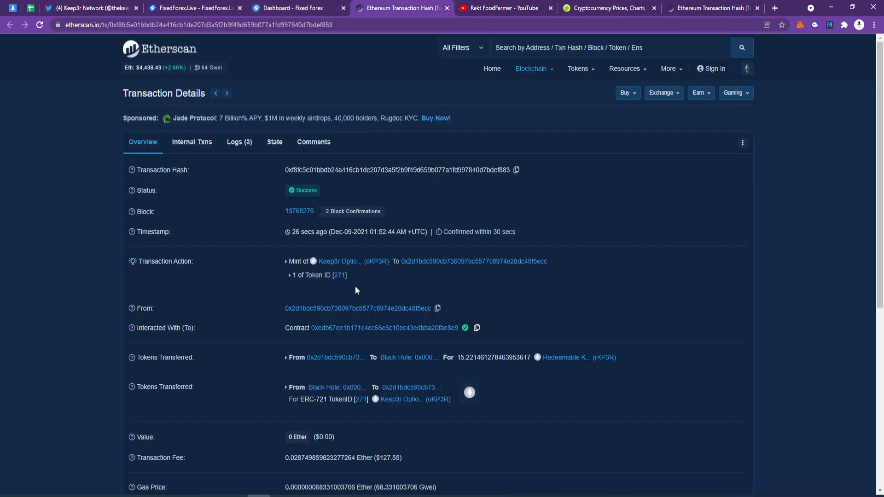
left_click(322, 308)
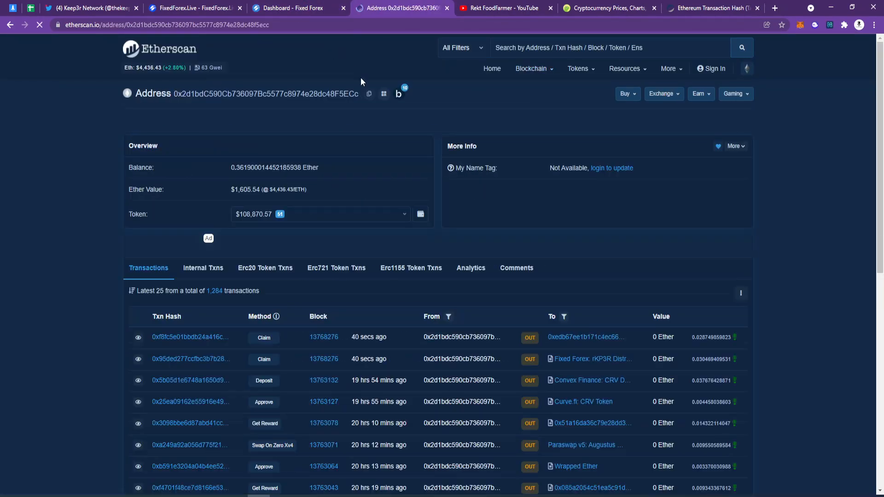
left_click(276, 214)
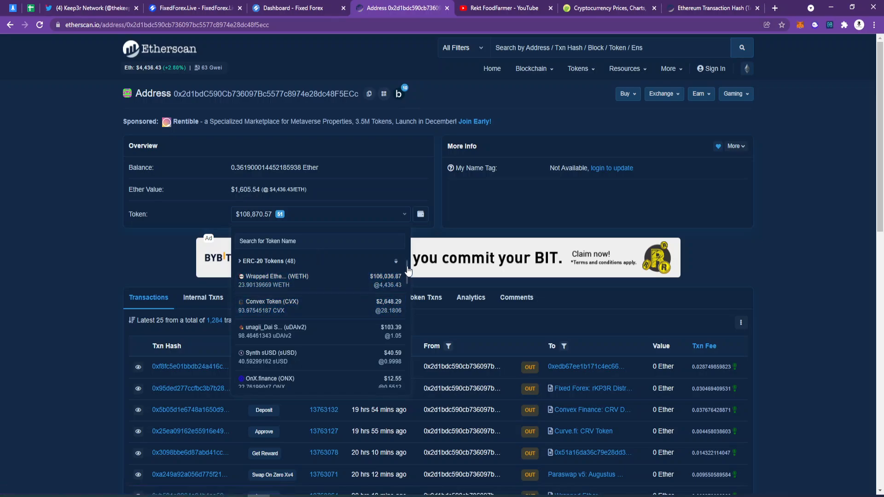
left_click(203, 298)
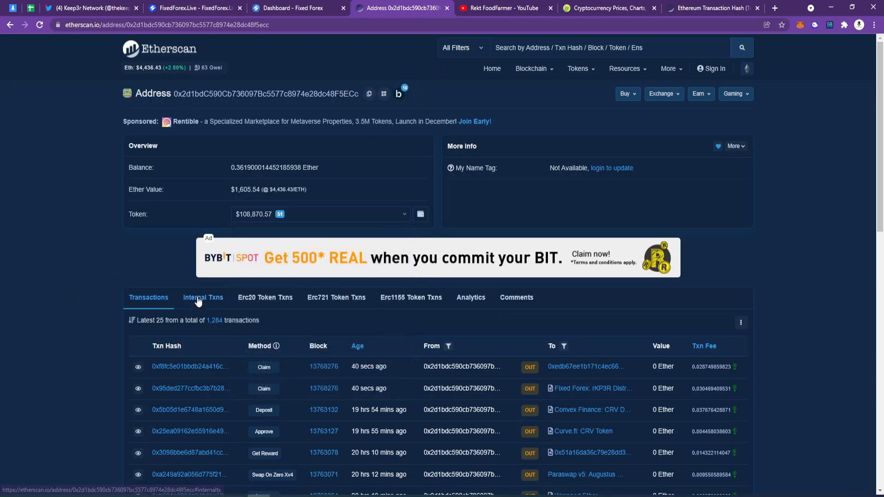
Step: Examine the wallet's latest ERC-20 token transfers, focusing on the two newest rKP3R amounts
left_click(261, 298)
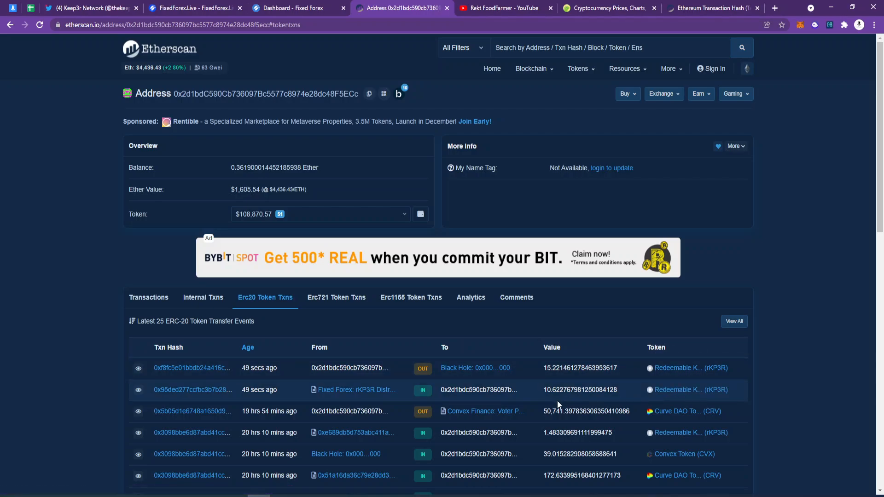
left_click_drag(545, 390, 606, 393)
left_click(606, 392)
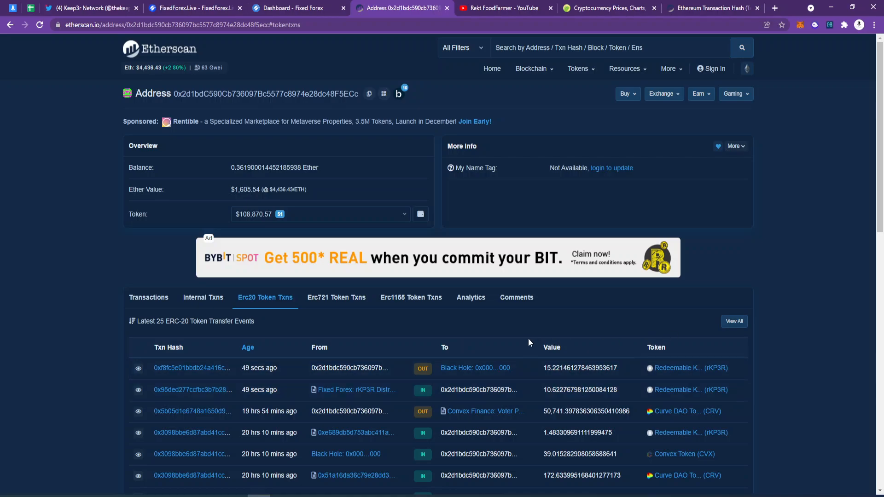
double_click(552, 368)
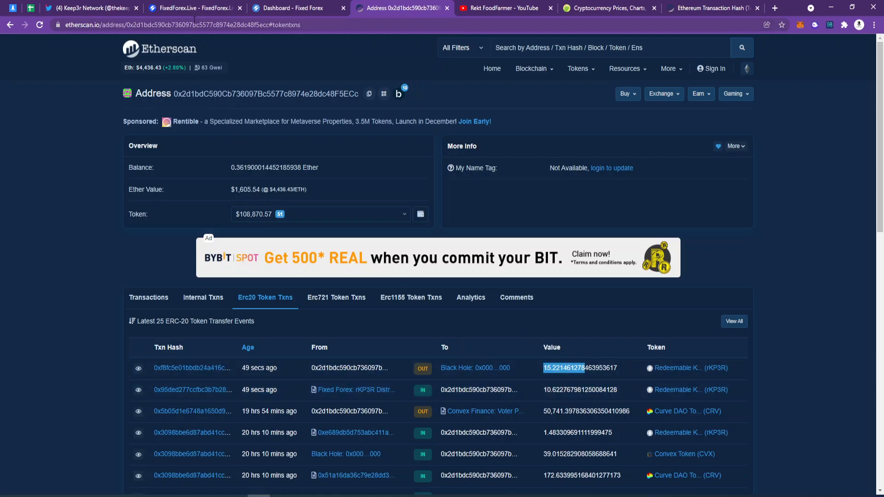
Step: Open the rKP3R Options page on Fixed Forex and review the claimed option's amount and strike price
left_click(293, 8)
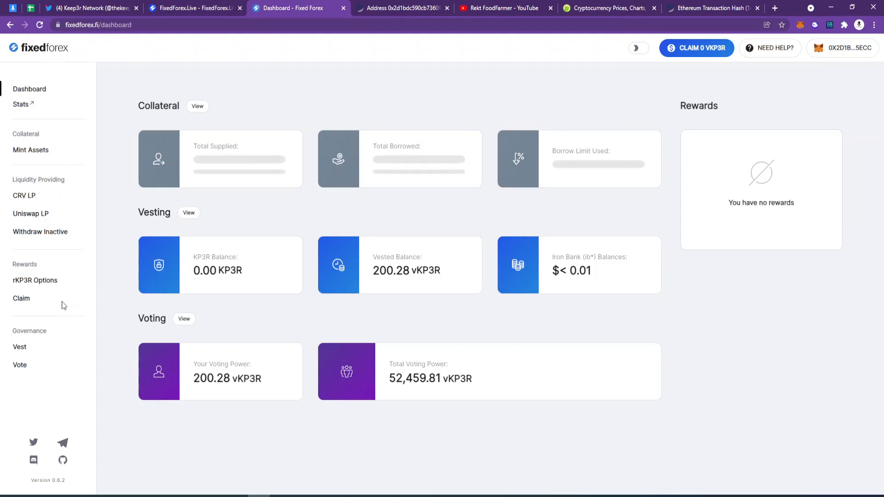
left_click(87, 280)
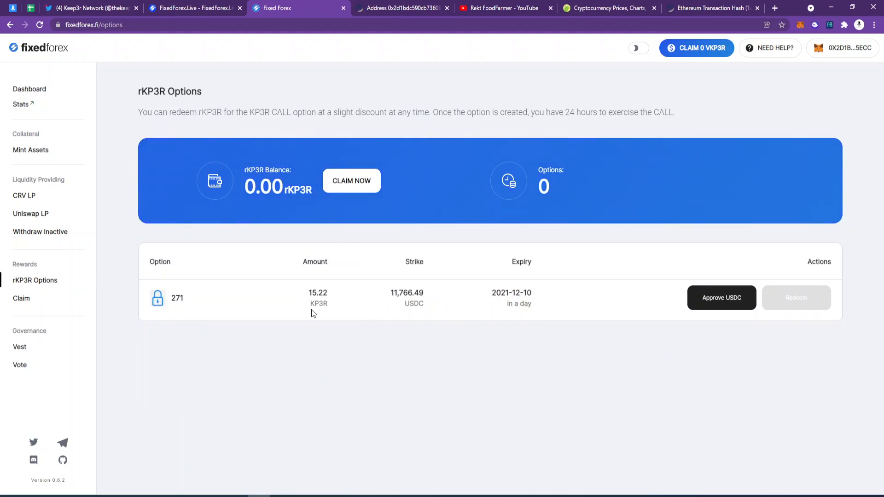
left_click_drag(308, 293, 348, 297)
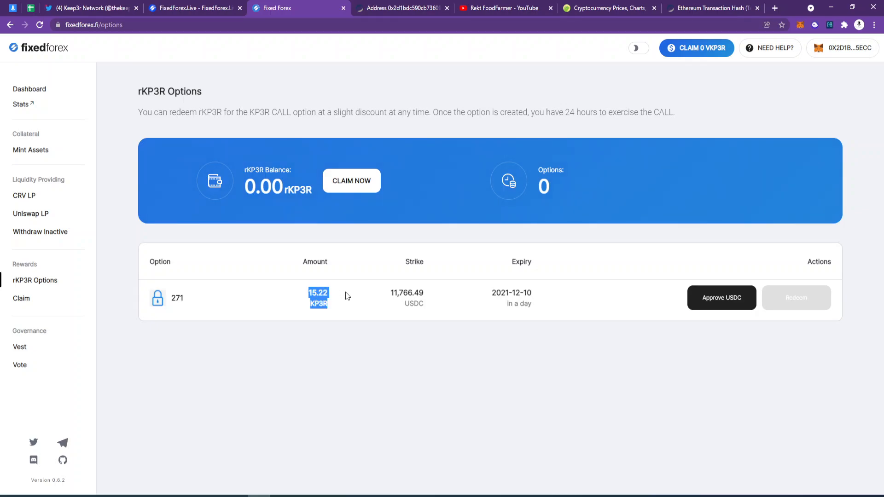
left_click(317, 303)
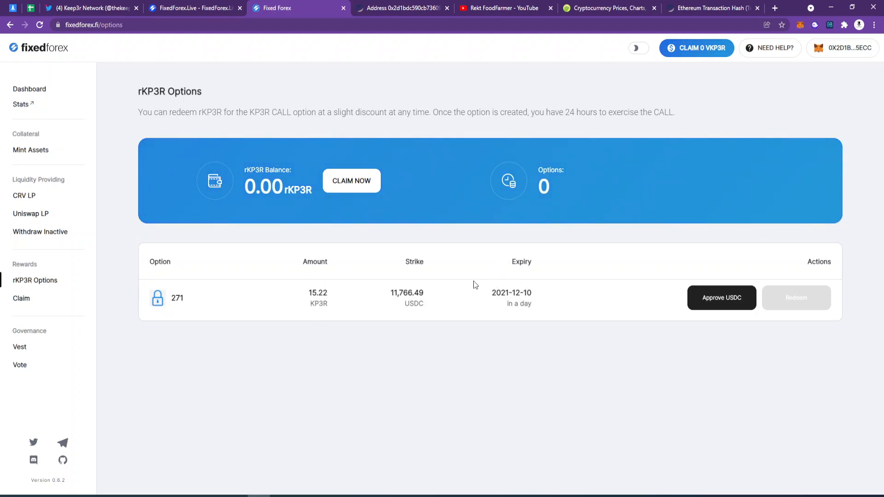
left_click_drag(390, 293, 431, 295)
Step: Read the description of how rKP3R is redeemed for a discounted KP3R call option
left_click_drag(197, 113, 227, 113)
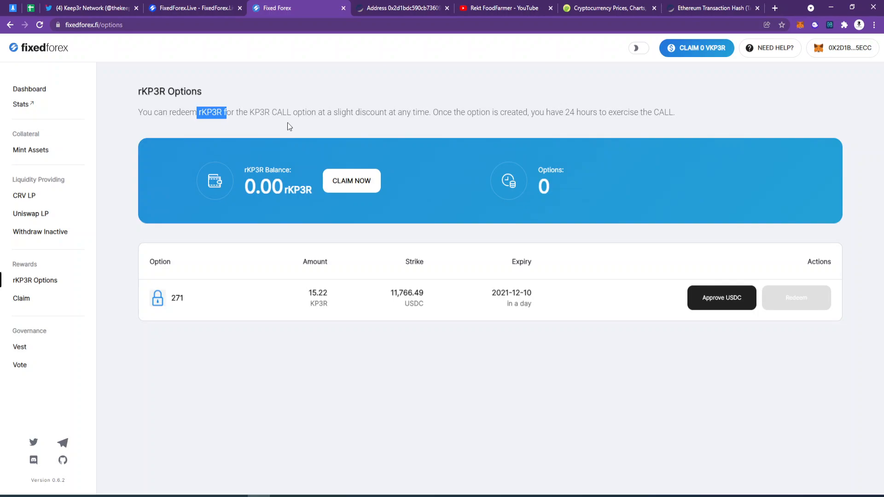
left_click(248, 113)
left_click_drag(304, 114, 323, 113)
left_click(376, 112)
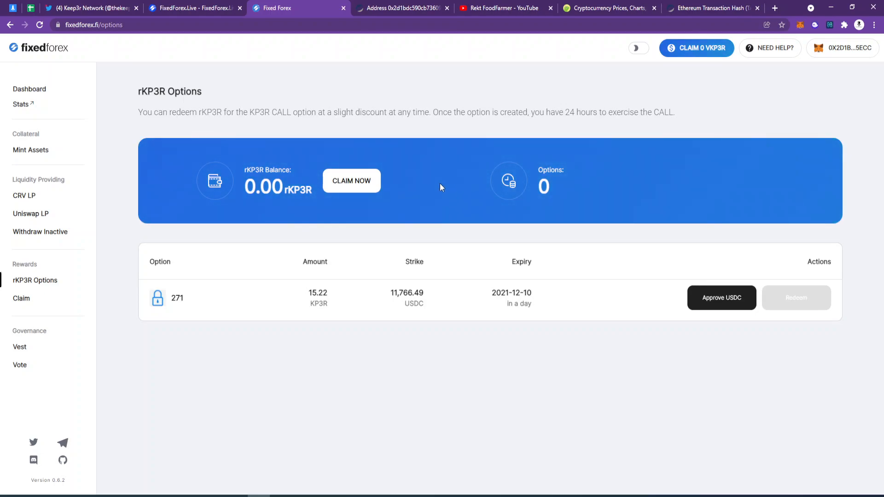
Step: Approve USDC spending for option 271 and confirm the permission request in MetaMask
left_click(694, 297)
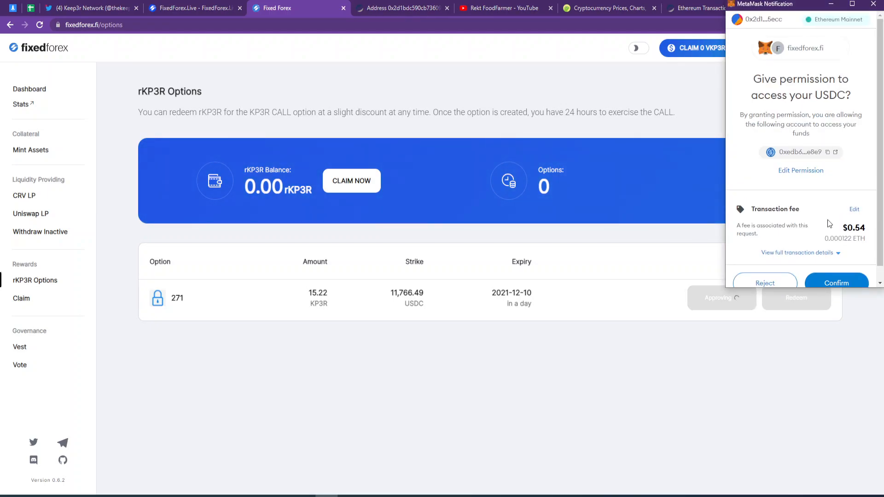
scroll(824, 231, "down", 1)
left_click(840, 268)
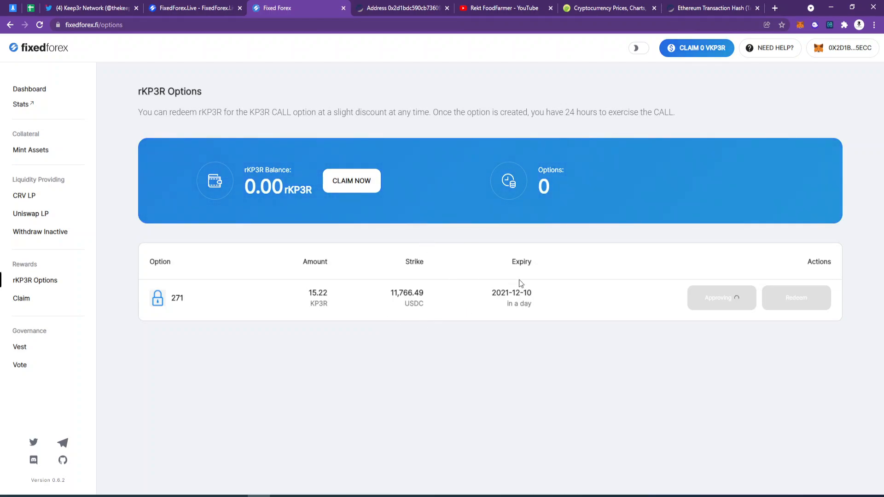
Step: Compare the option's USDC strike cost with its KP3R amount while the approval is processing
left_click_drag(391, 291, 428, 298)
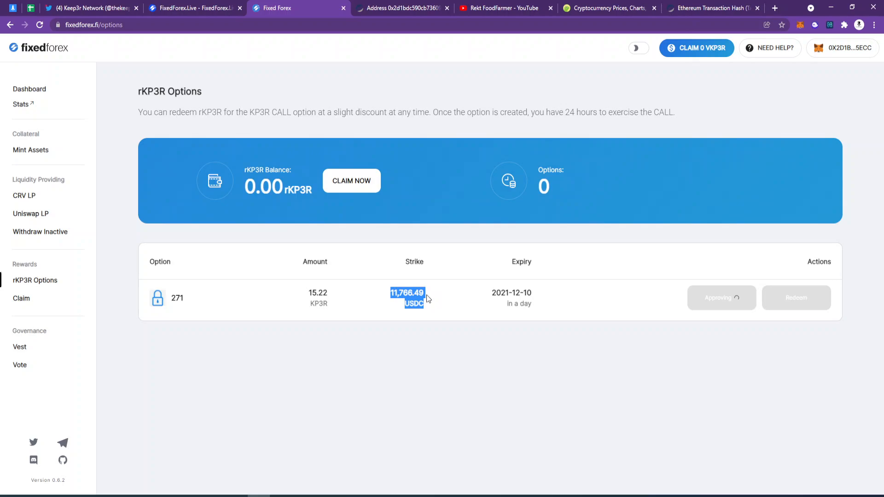
left_click(395, 294)
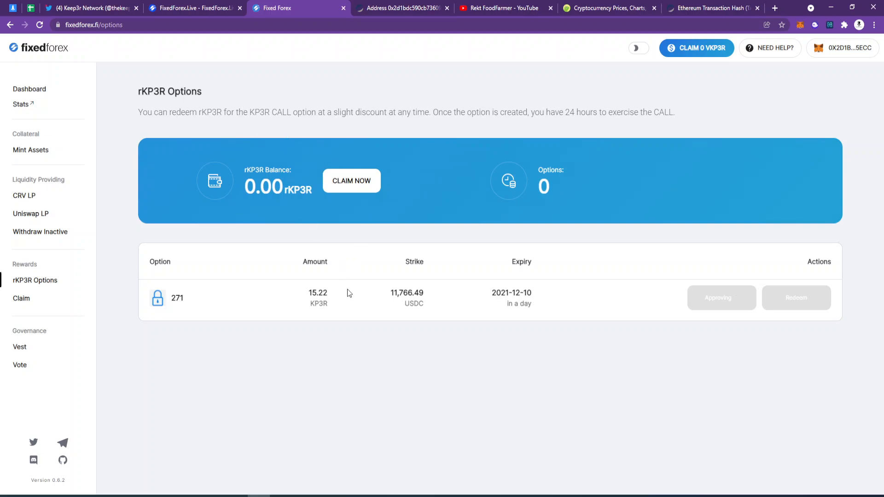
left_click_drag(390, 293, 428, 290)
left_click(428, 290)
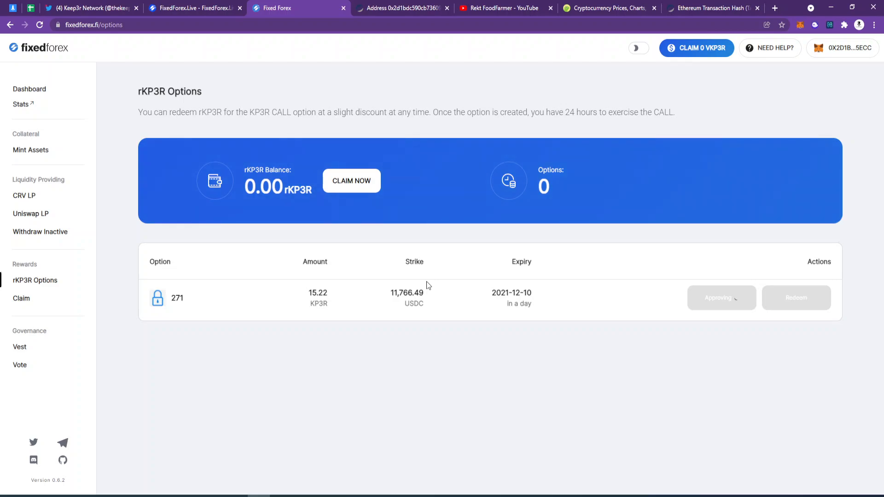
left_click_drag(306, 293, 325, 293)
left_click(401, 305)
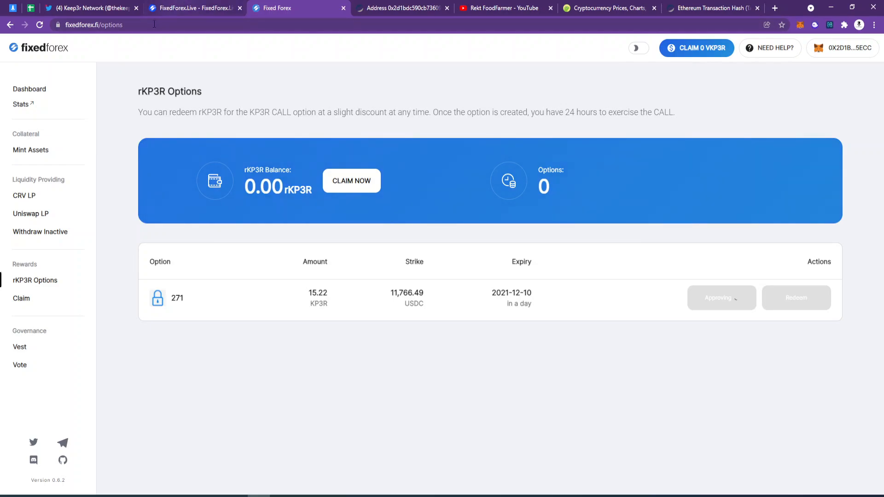
Step: Browse Keep3r Network's November tweets on Twitter and open the retweeted post announcing $KP3R rewards for vKP3R holders
left_click(93, 8)
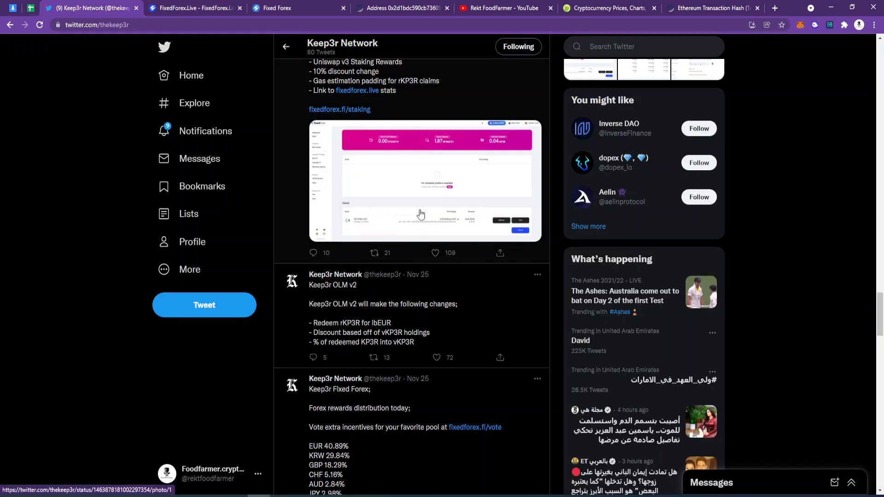
scroll(313, 191, "down", 8)
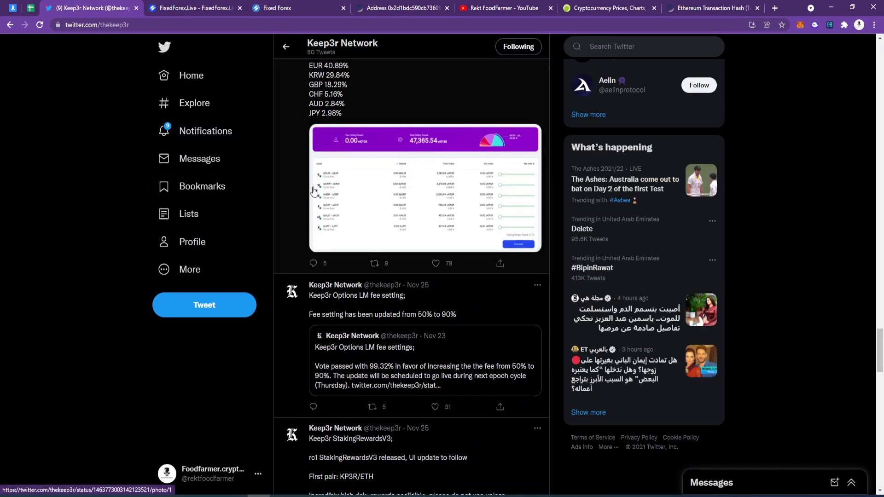
scroll(329, 217, "down", 3)
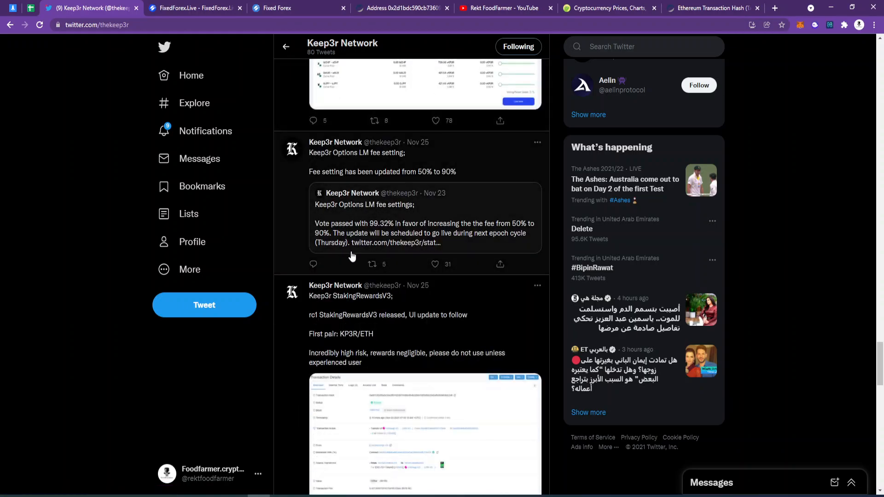
scroll(353, 256, "down", 4)
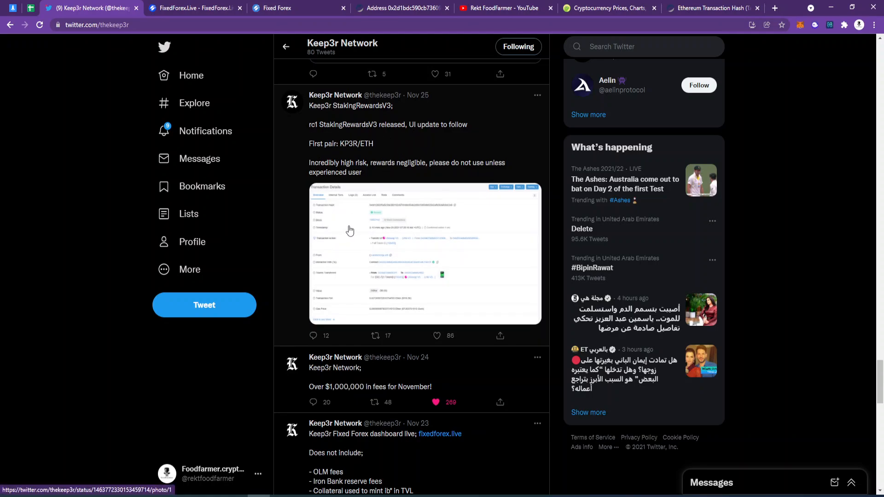
scroll(350, 230, "down", 3)
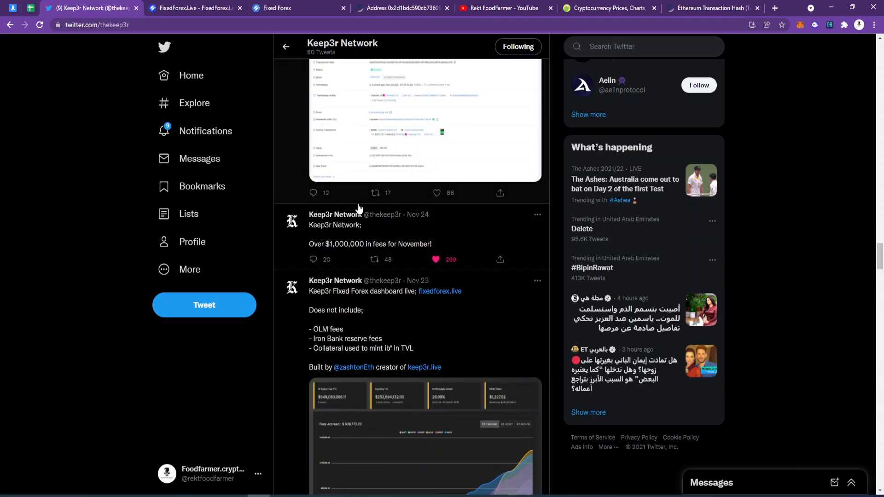
scroll(359, 207, "down", 8)
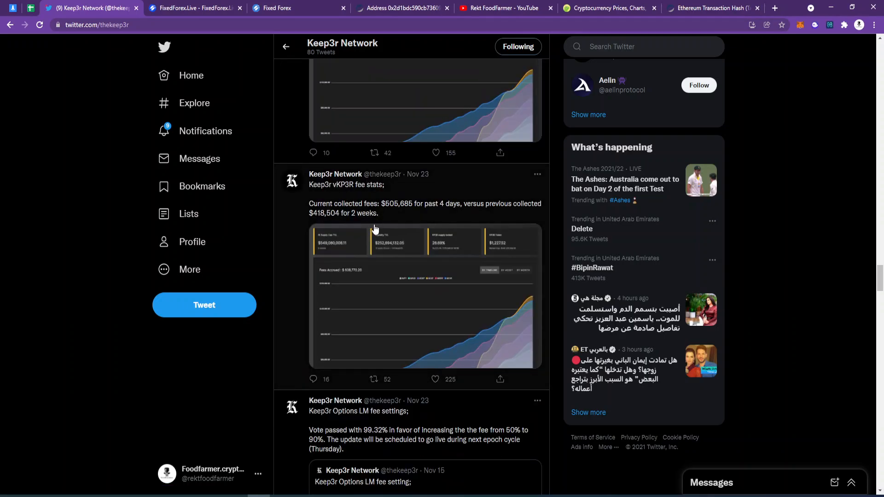
scroll(388, 231, "down", 15)
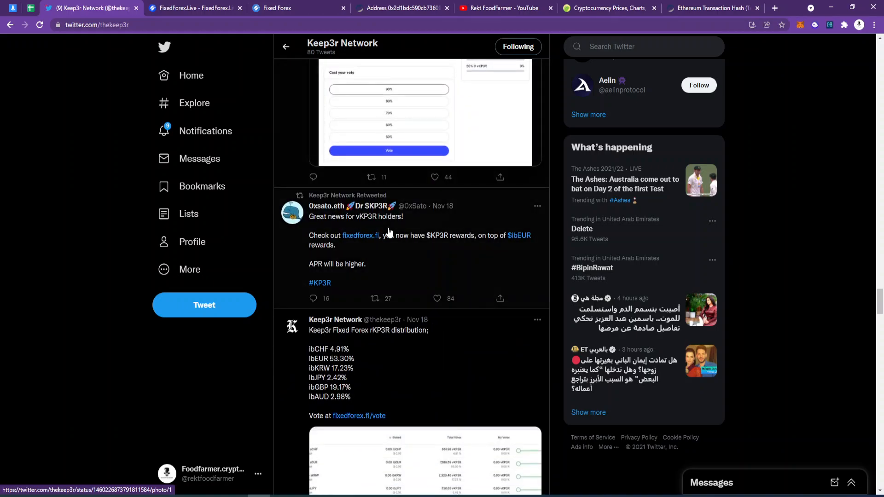
left_click(326, 221)
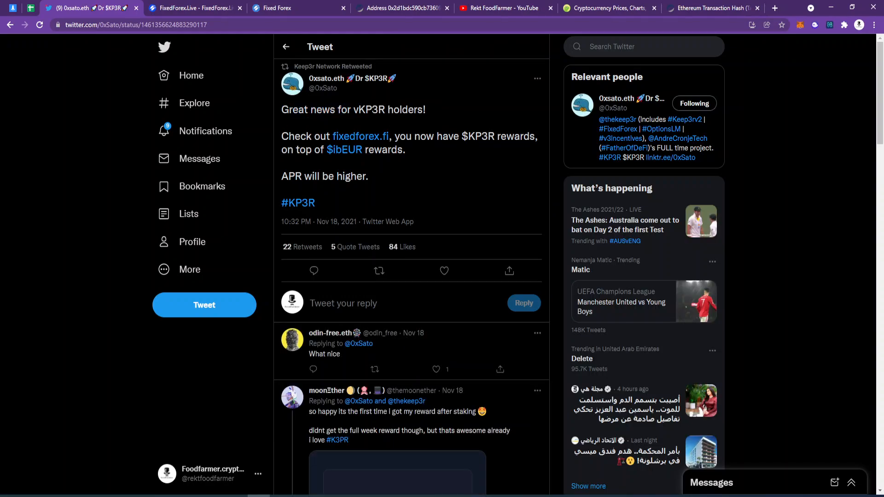
Step: Read the tweet about extra $KP3R rewards for vKP3R holders and the reply picturing Fixed Forex fee and vesting claims
left_click_drag(354, 110, 386, 116)
left_click(386, 116)
left_click(302, 4)
left_click(172, 4)
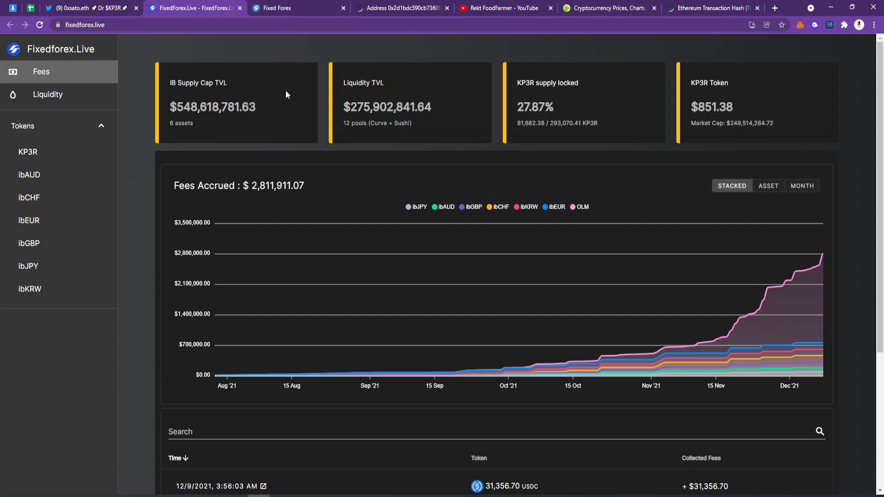
left_click(73, 4)
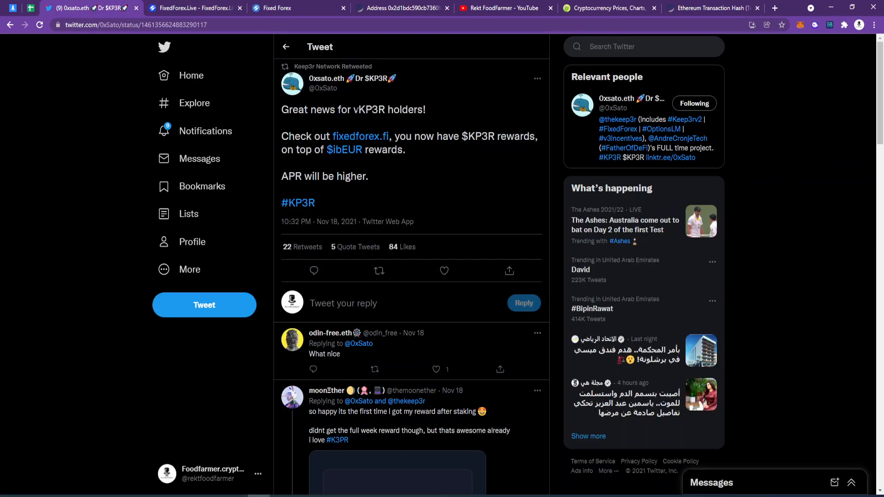
left_click_drag(354, 110, 378, 113)
left_click(378, 112)
scroll(355, 213, "down", 6)
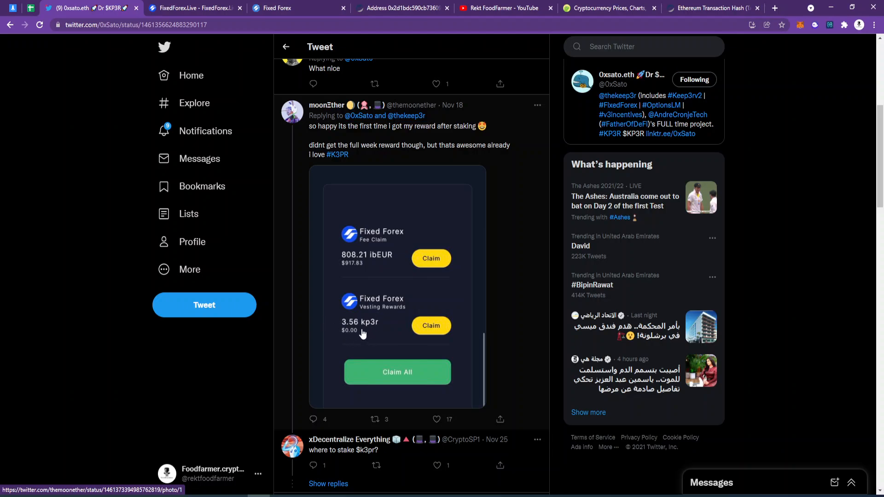
Step: Check option 271's approval on the rKP3R Options page and return to the start of the vKP3R rewards tweet
key("ctrl+Tab")
key("ctrl+Tab")
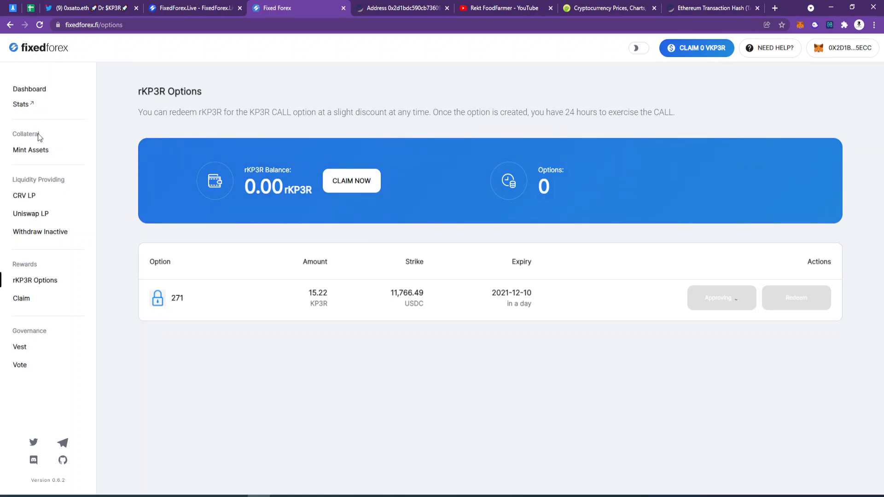
left_click(98, 7)
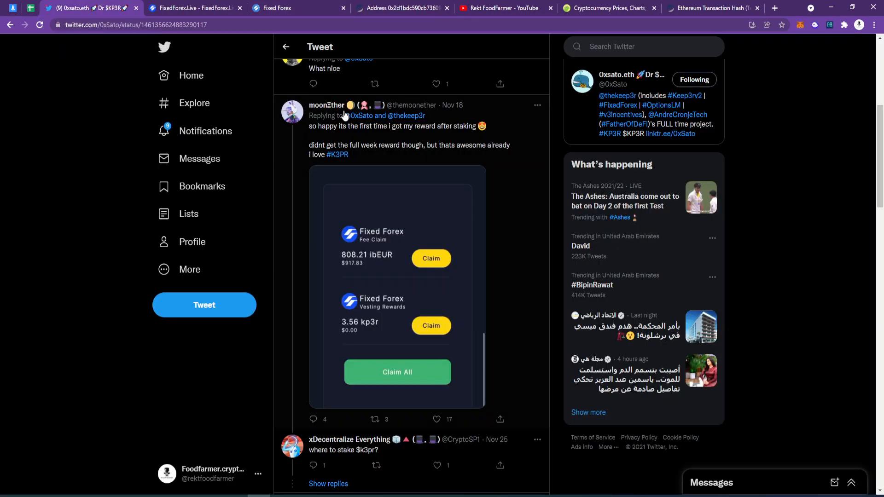
scroll(292, 144, "up", 5)
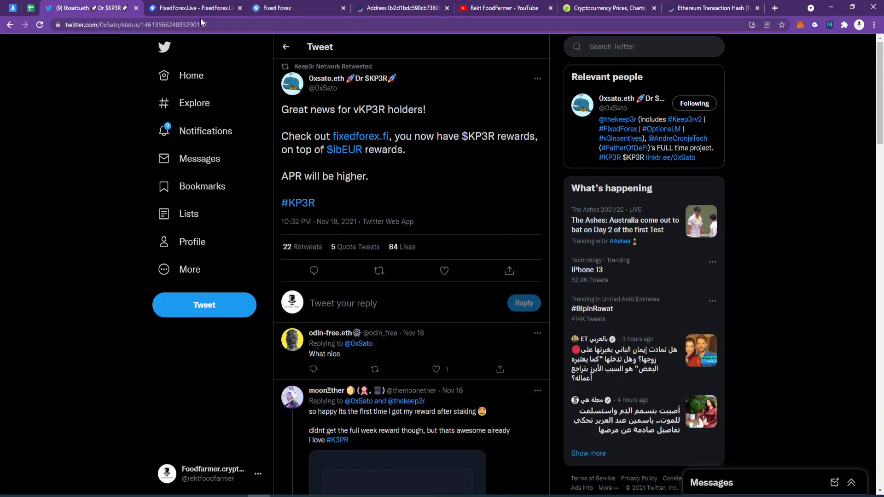
Step: Review the accrued fees chart and the list of collected fees on FixedForex.Live
left_click(184, 6)
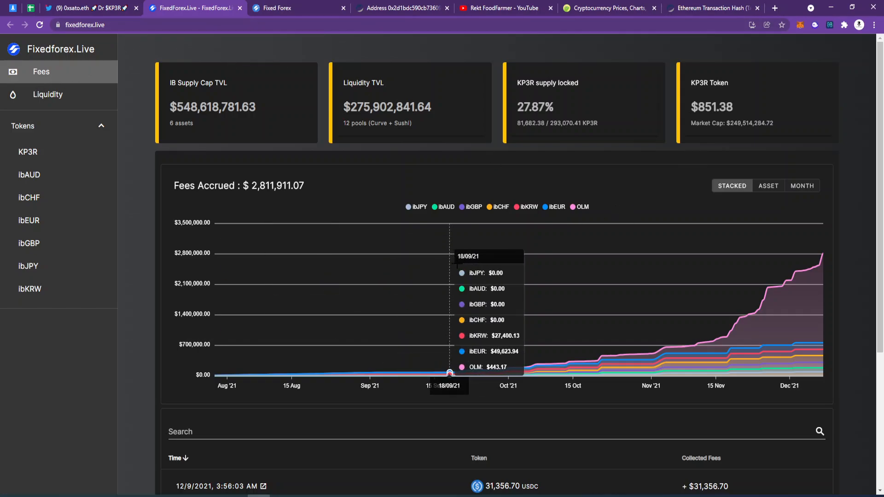
scroll(89, 311, "down", 4)
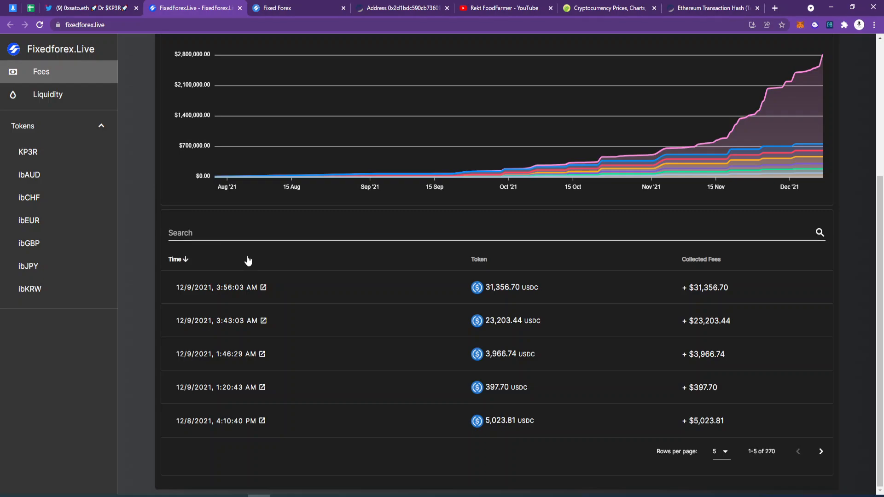
scroll(268, 253, "up", 4)
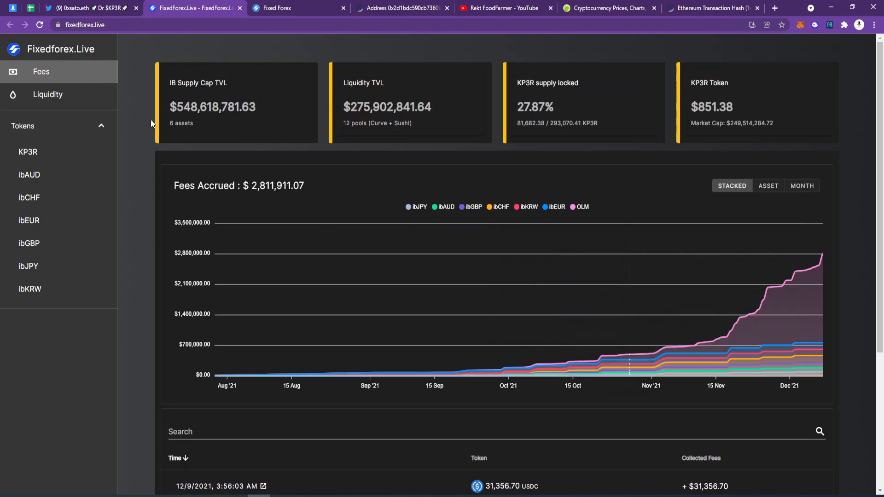
Step: Open the FixedForex.Live liquidity statistics and examine how Curve liquidity is split across the six pools
left_click(76, 105)
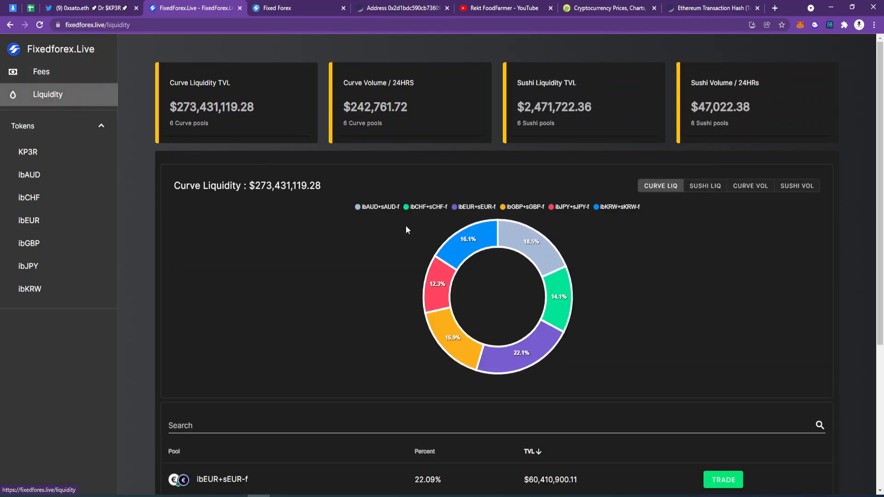
scroll(405, 227, "down", 3)
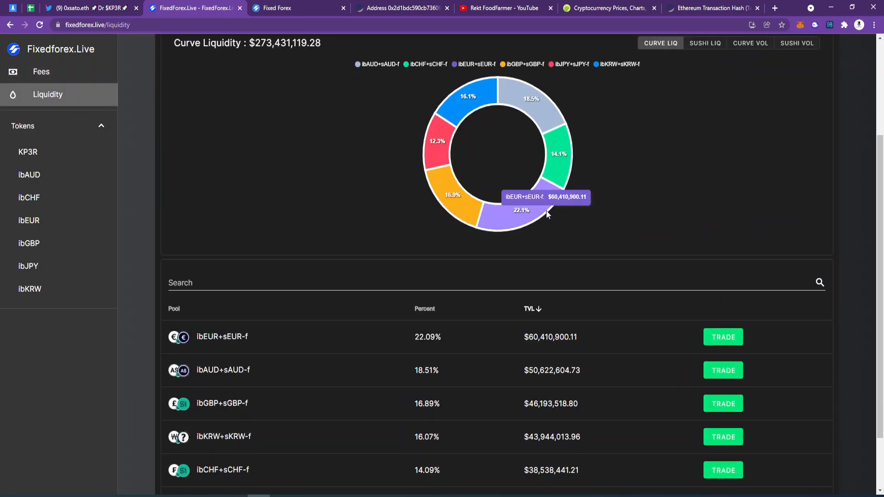
scroll(549, 213, "up", 1)
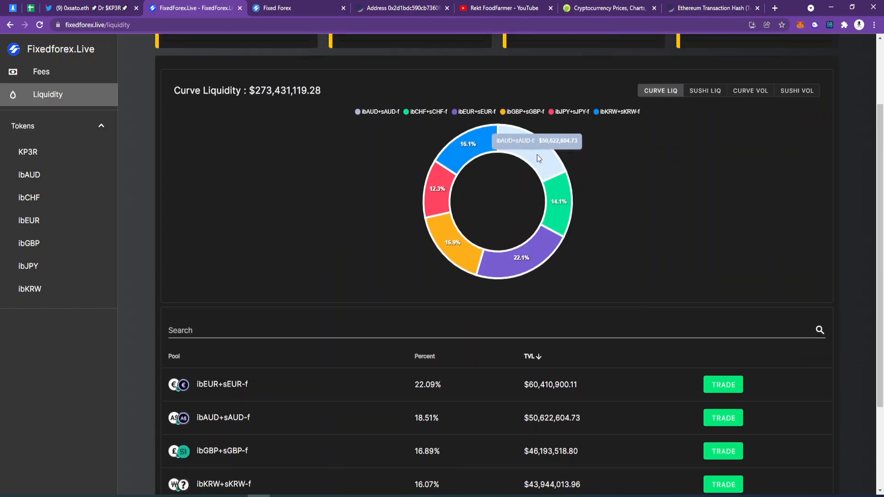
scroll(416, 184, "up", 1)
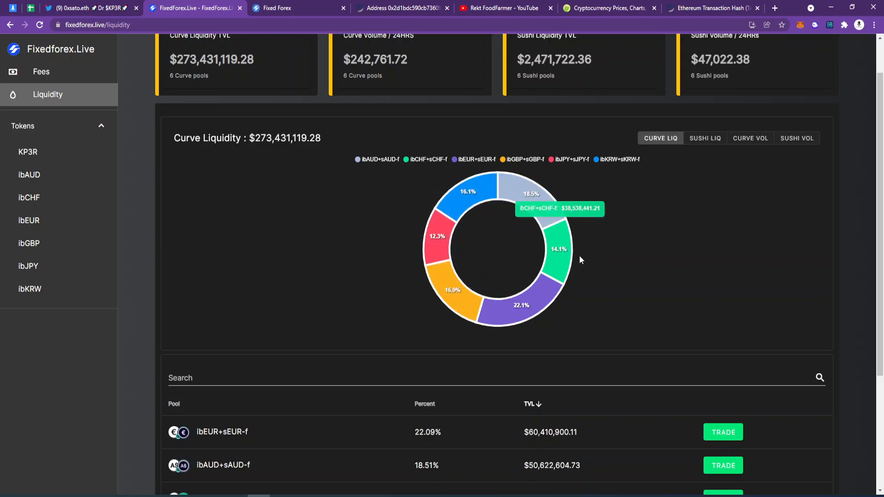
scroll(257, 240, "up", 1)
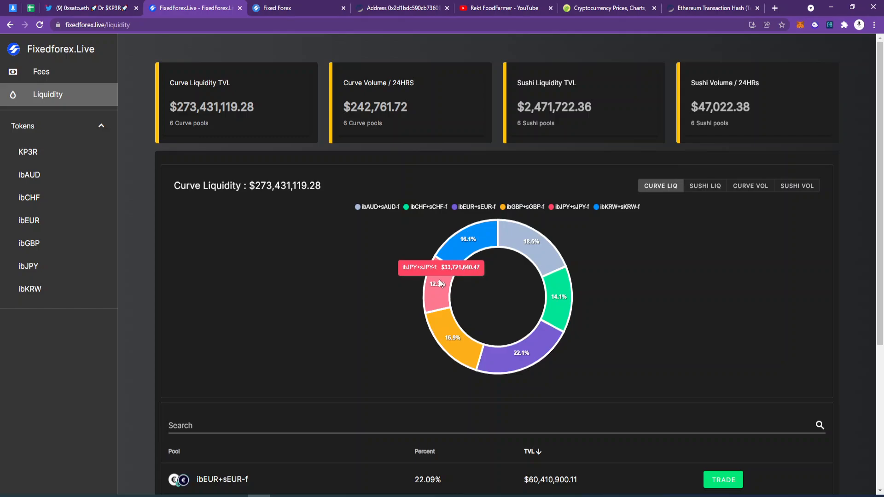
Step: Return to the FixedForex.Live fee statistics and examine the latest accrued fees and the KP3R token's market cap
left_click(65, 78)
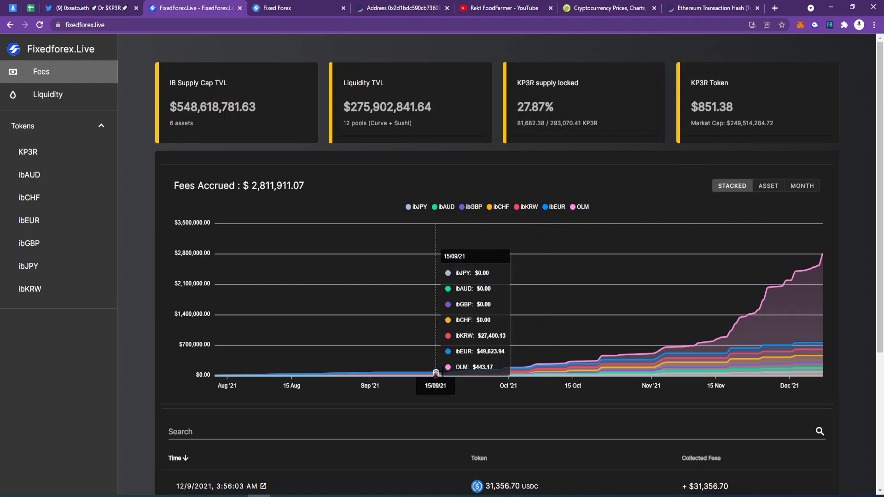
right_click(825, 261)
left_click(814, 249)
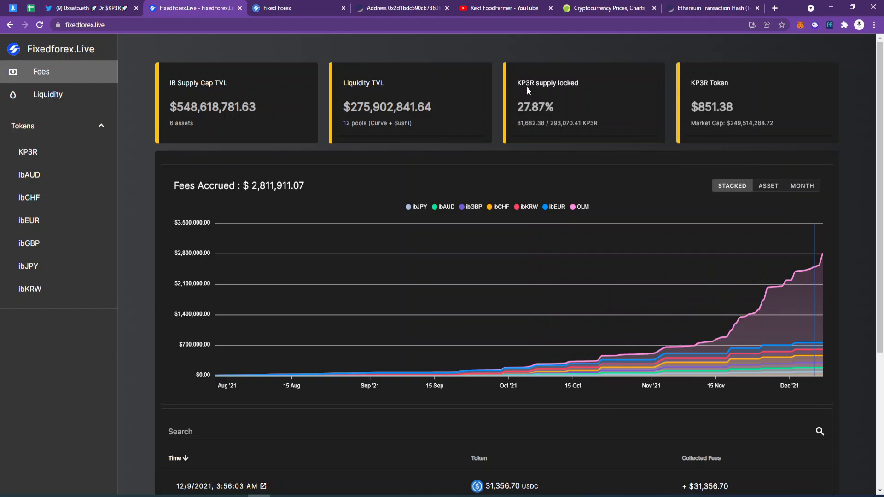
left_click_drag(691, 127, 777, 139)
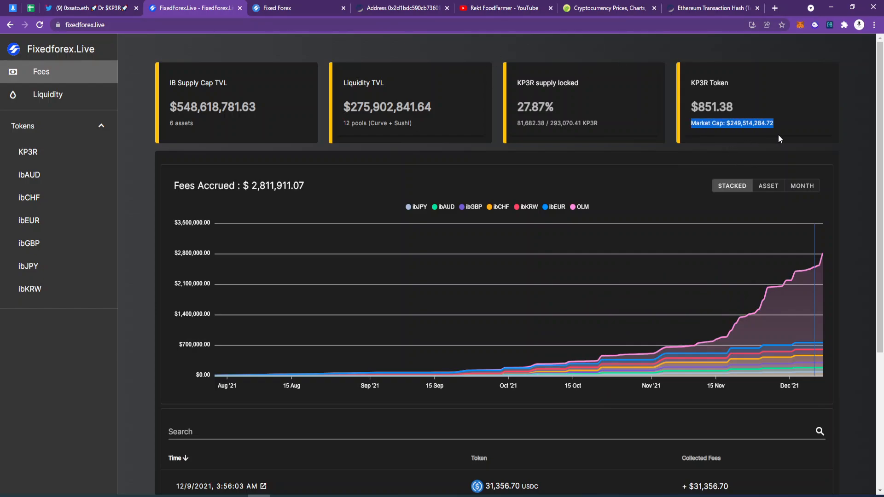
left_click(774, 132)
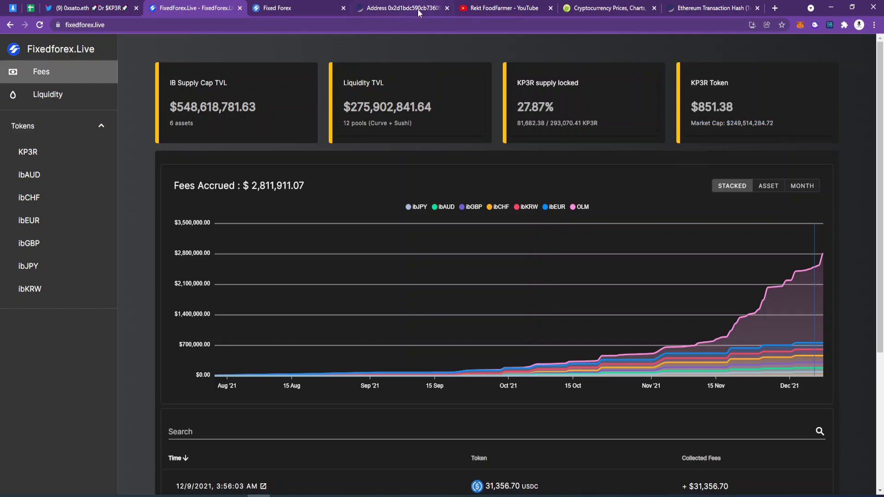
Step: Open the pending USDC approval from MetaMask on Etherscan and compare its status with option 271 on the rKP3R Options page
left_click(295, 7)
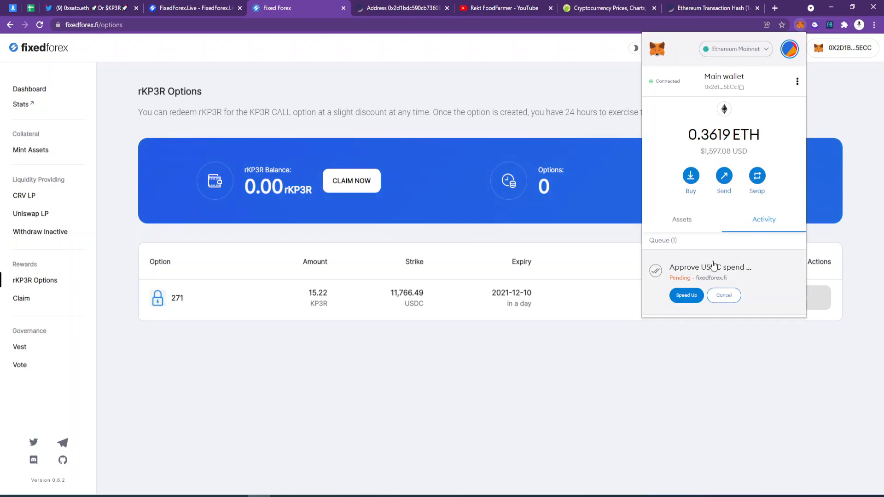
left_click(713, 266)
left_click(789, 85)
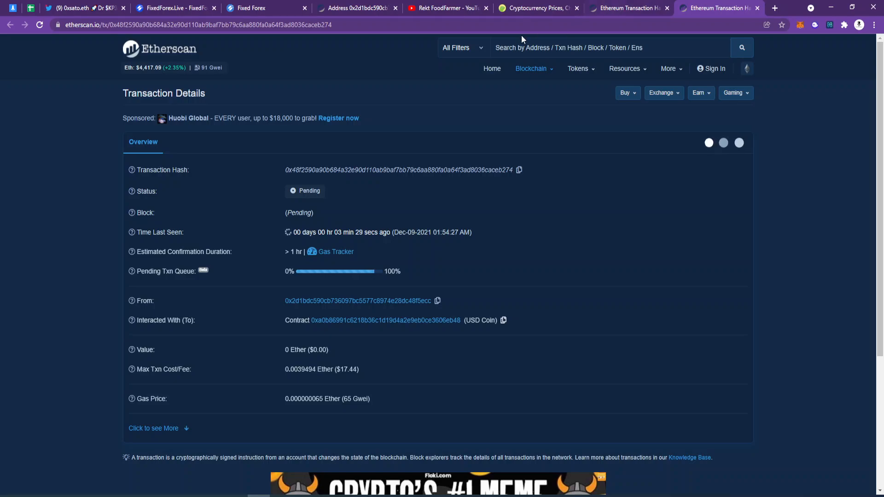
left_click(293, 9)
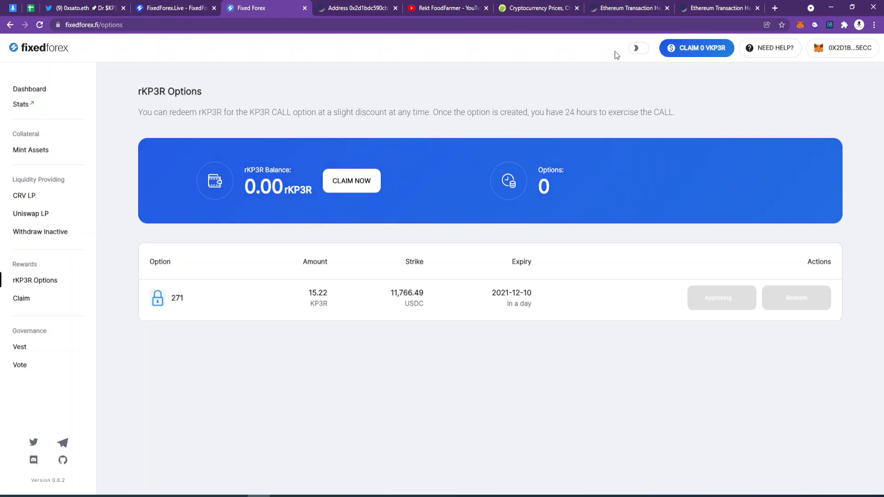
left_click(716, 8)
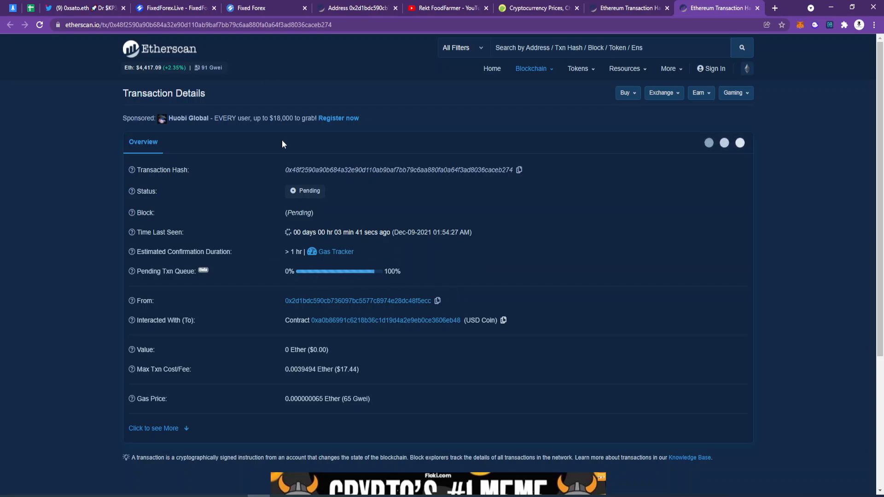
left_click(263, 6)
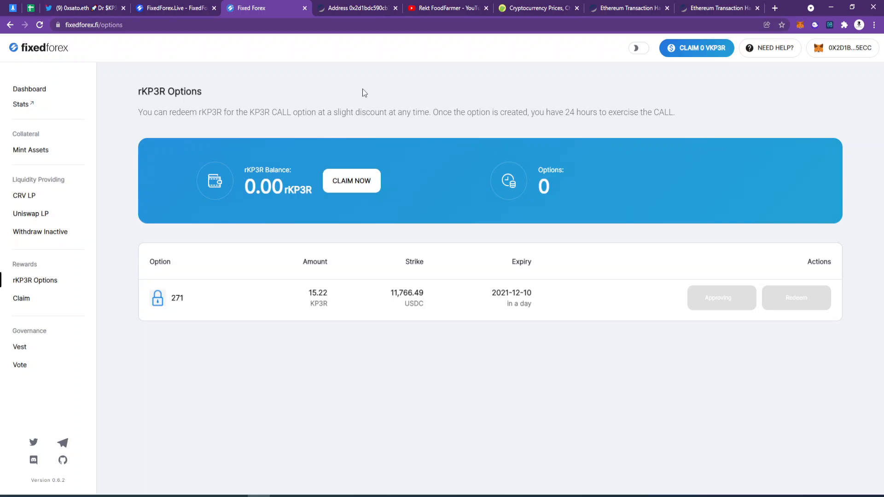
Step: Go back to the Keep3r Network profile on Twitter and open the quoted OlympusDAO tweet about Fixed Forex bonds on Olympus Pro
left_click(92, 6)
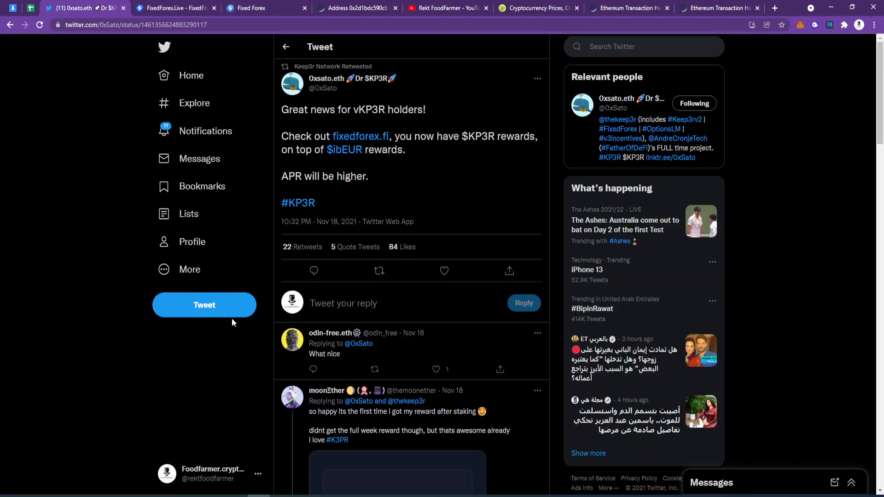
left_click(286, 47)
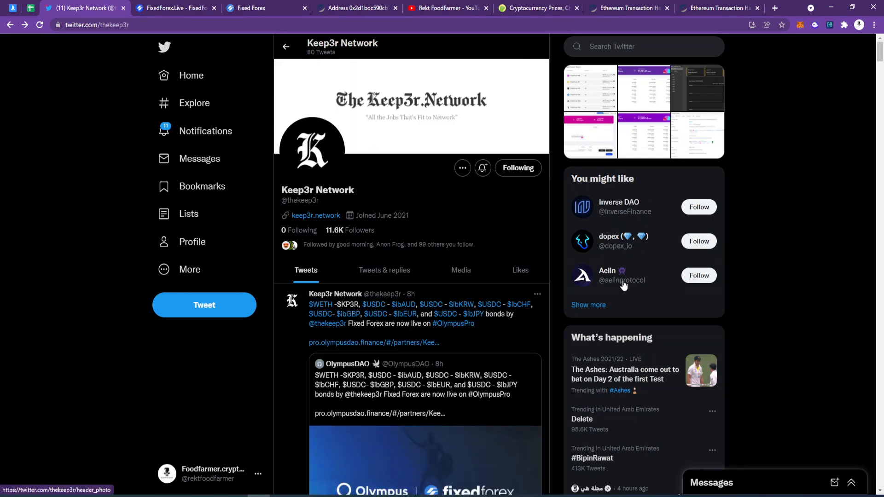
scroll(430, 259, "down", 5)
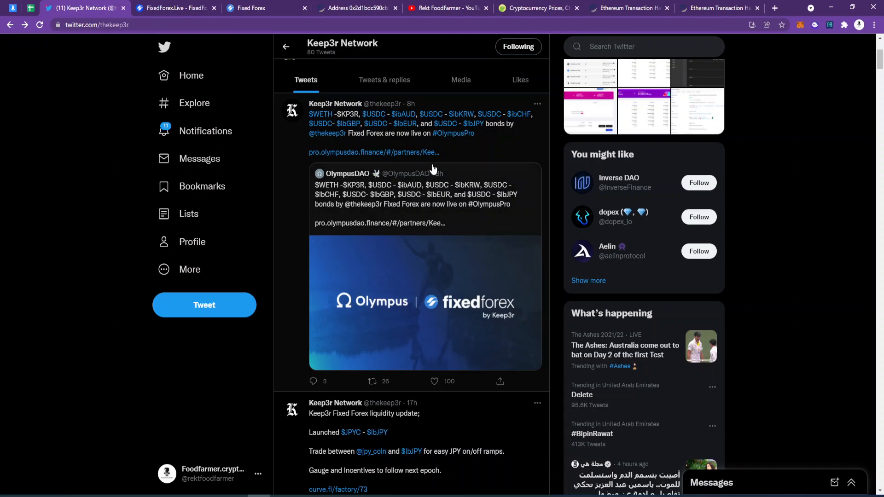
left_click(462, 220)
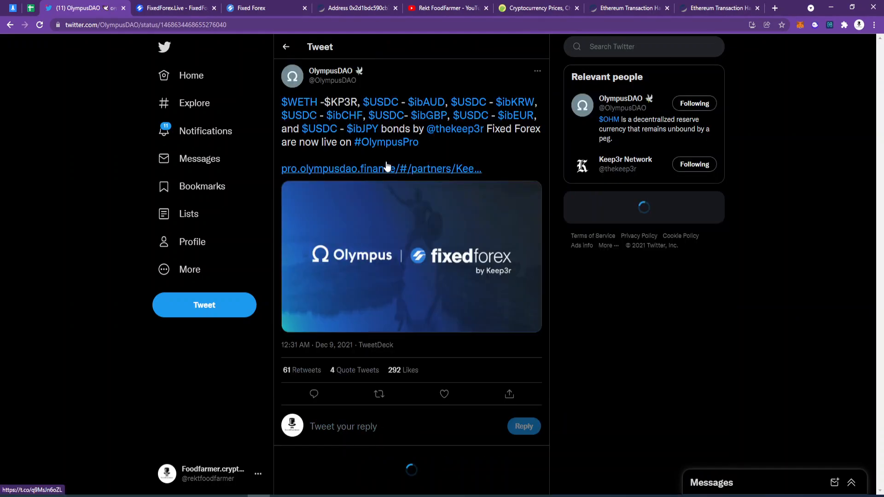
Step: Return to the Keep3r Network profile and examine its recent tweets on Fixed Forex liquidity, stablecoin yields and Olympus Pro bonds
left_click(284, 49)
scroll(358, 164, "down", 7)
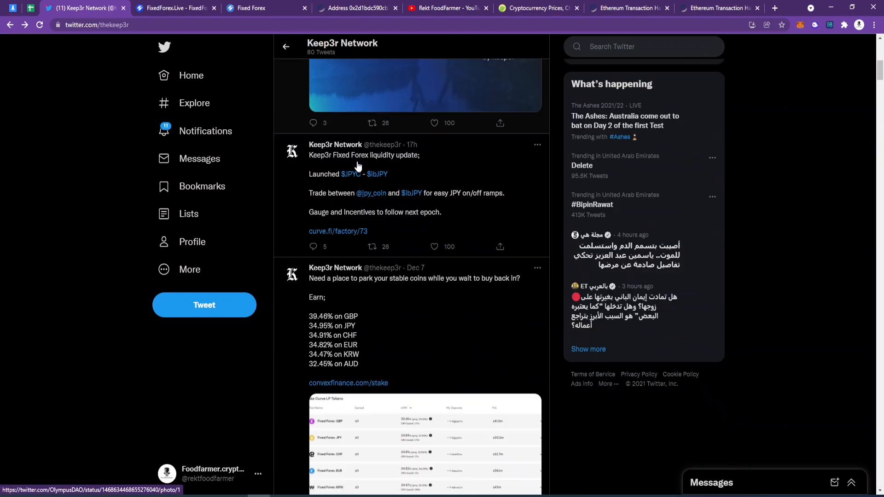
scroll(445, 251, "up", 8)
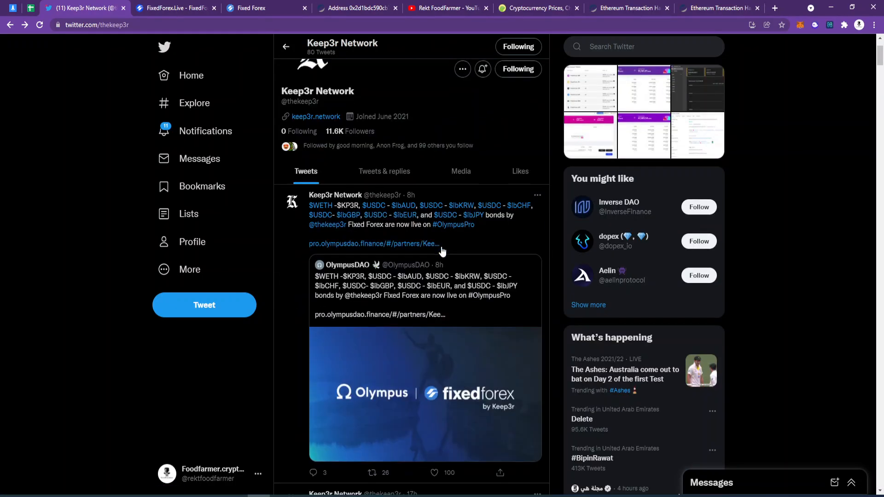
Step: Go back to Andre Cronje's Twitter profile and examine the enlarged image of Keep3r Fixed Forex bonds on Olympus Pro from the latest tweet
left_click(286, 47)
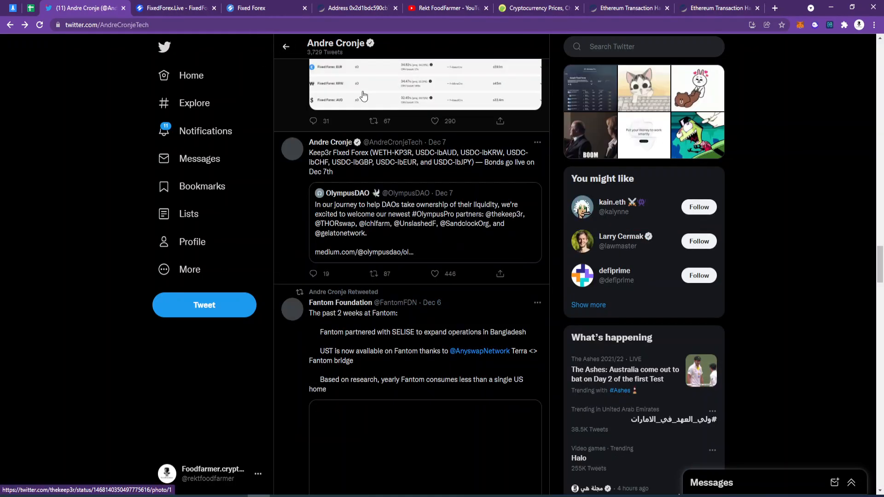
scroll(446, 171, "up", 4)
scroll(441, 204, "up", 15)
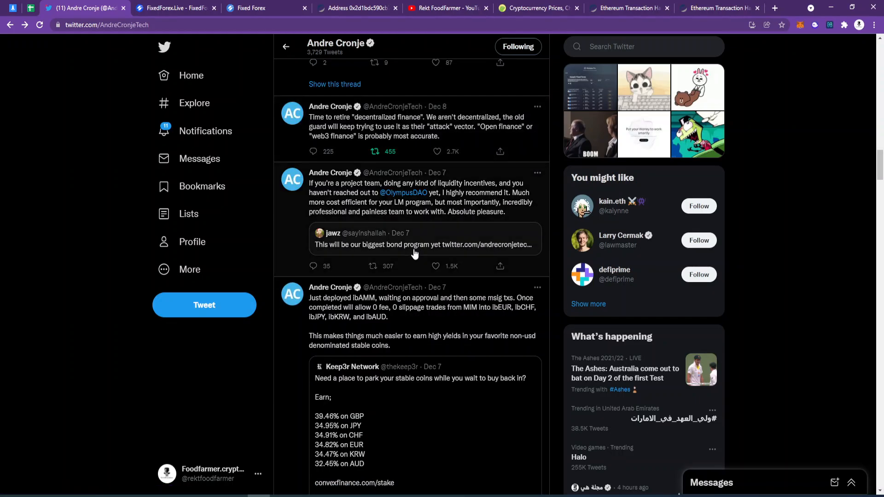
scroll(416, 251, "down", 1)
scroll(415, 258, "up", 8)
scroll(413, 264, "up", 16)
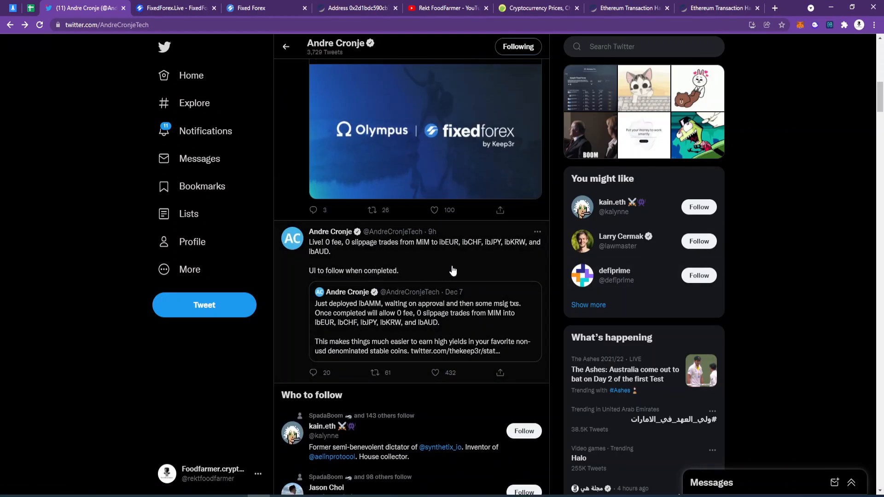
scroll(449, 271, "up", 8)
scroll(367, 292, "up", 4)
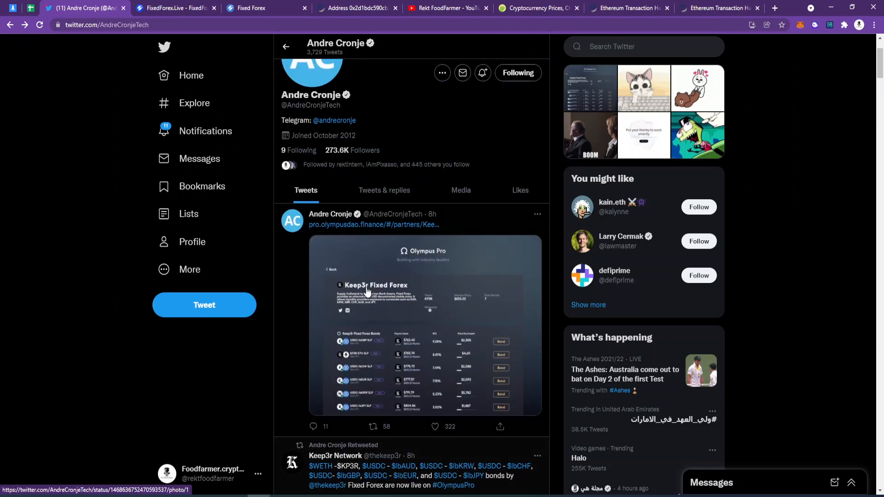
left_click(364, 295)
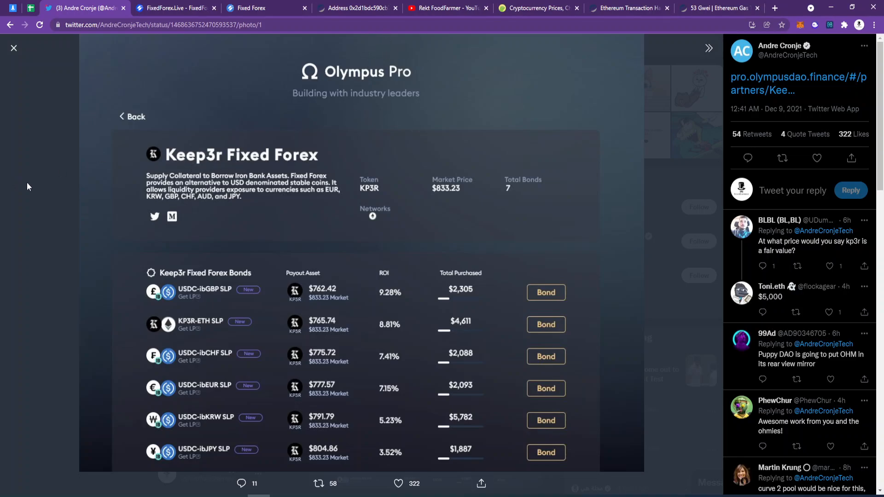
left_click(61, 253)
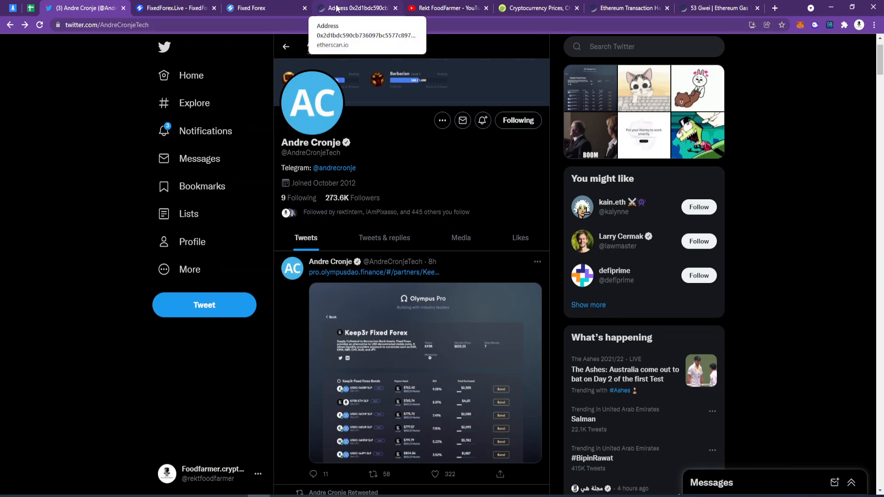
Step: Check the USDC approval and gas prices on Etherscan, and review option 271's amount, strike and expiry on the rKP3R Options page
left_click(637, 5)
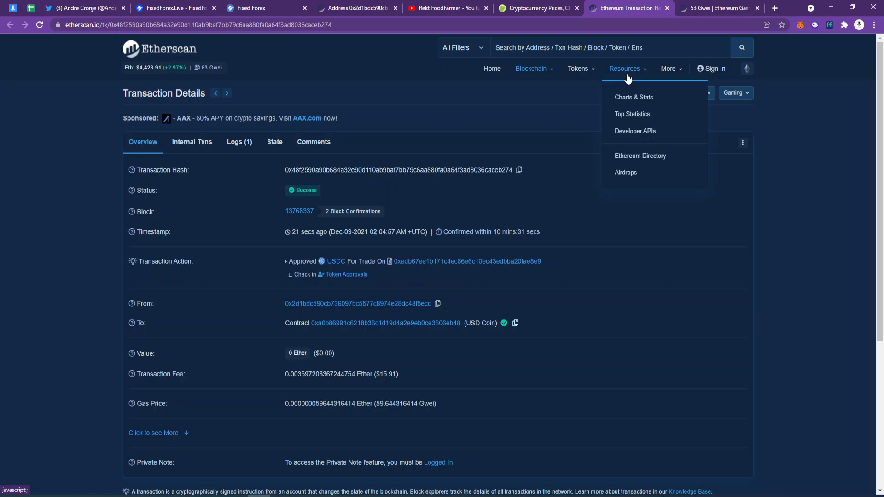
left_click(687, 4)
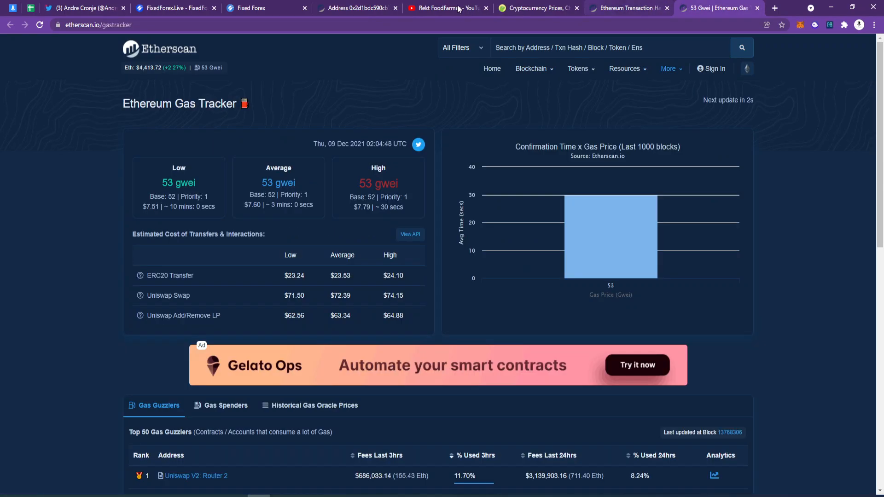
left_click(267, 4)
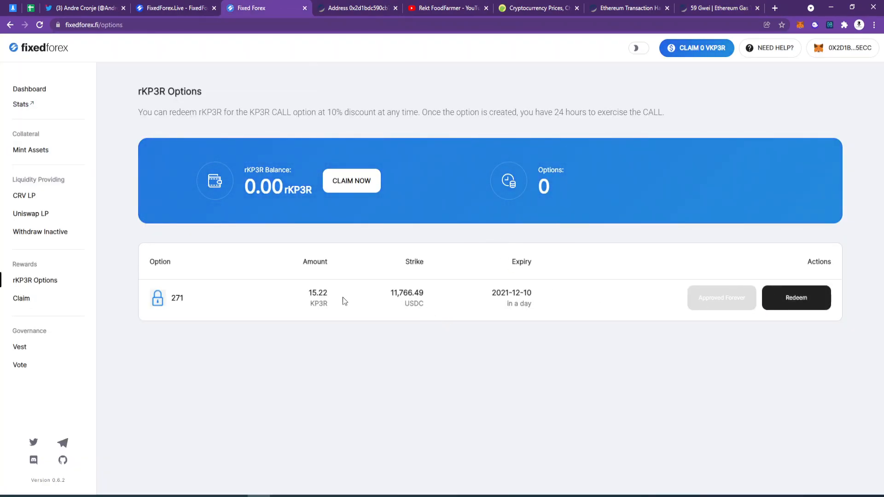
left_click_drag(317, 295, 534, 302)
left_click(523, 296)
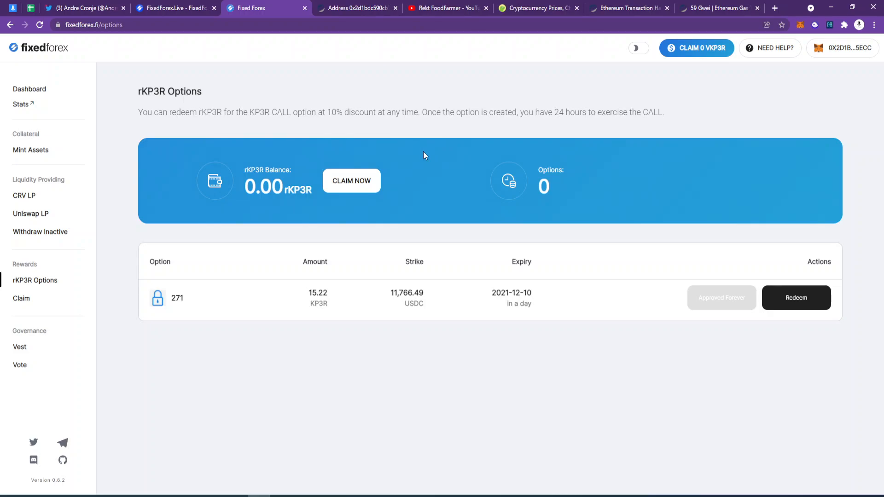
Step: Try twice to redeem option 271 for KP3R
left_click(773, 294)
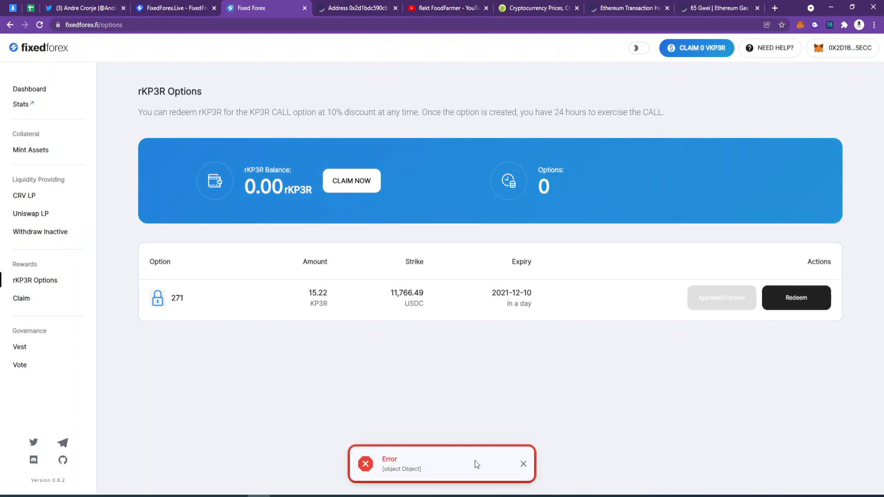
left_click(523, 464)
left_click(808, 297)
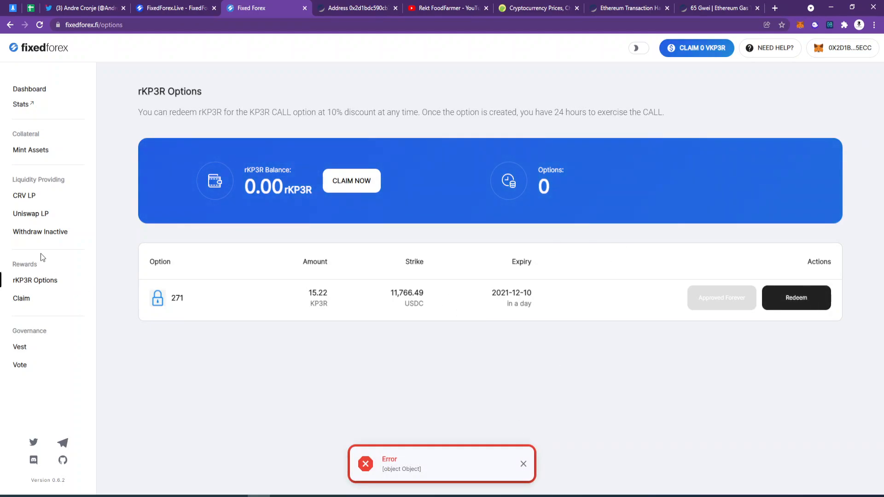
Step: Open the Fixed Forex dashboard, try to claim vKP3R, and look through the rKP3R Options and Claim pages
left_click(34, 92)
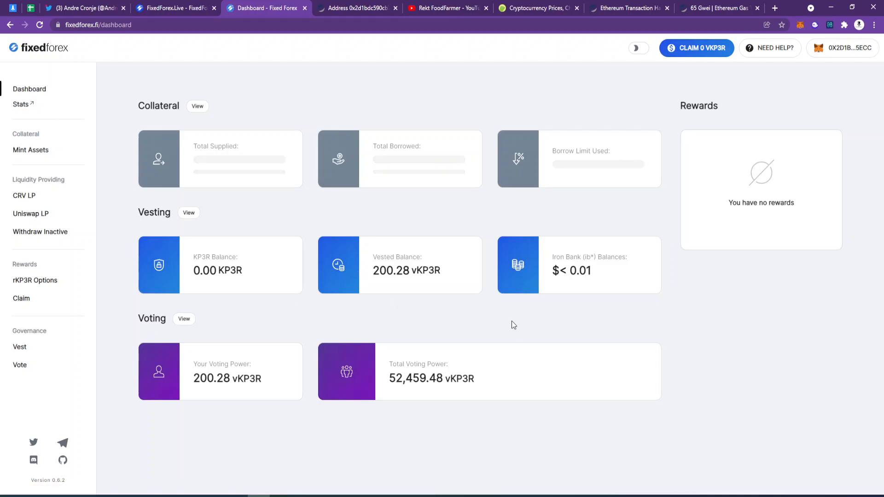
left_click(730, 46)
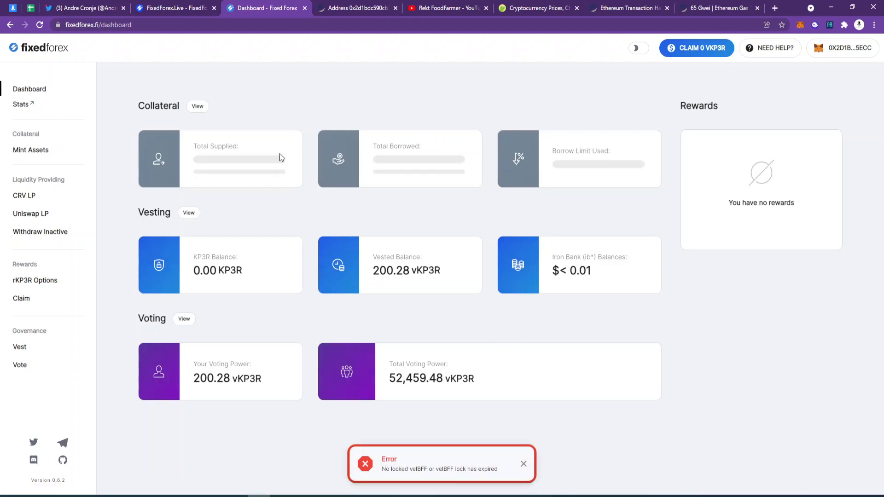
left_click(38, 283)
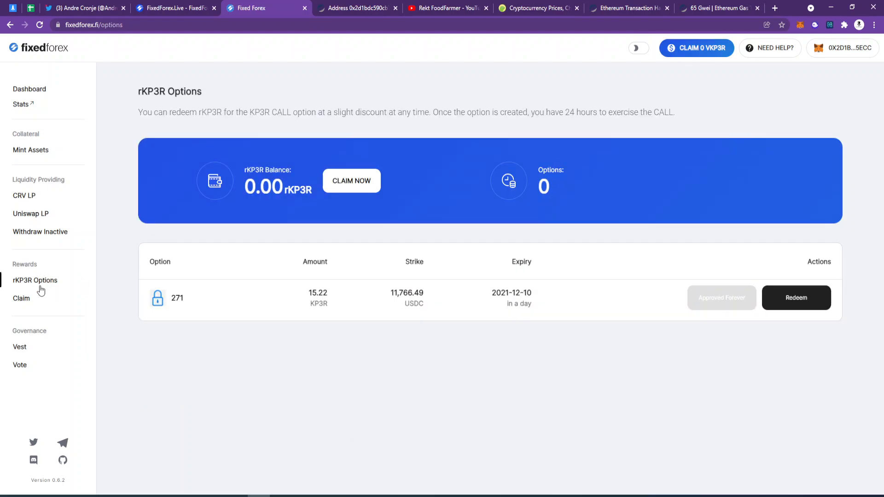
left_click(20, 299)
Step: Return to rKP3R Options and try again to redeem option 271, dismissing the error notification
left_click(26, 281)
left_click(798, 297)
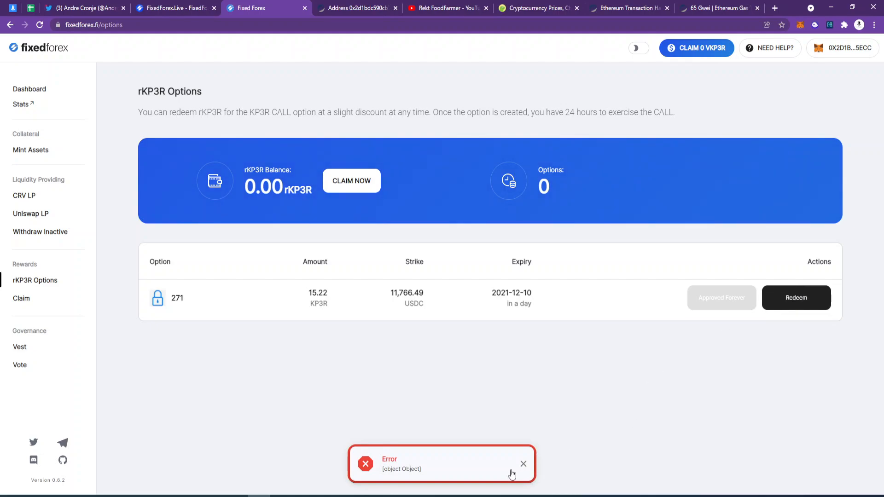
left_click(522, 464)
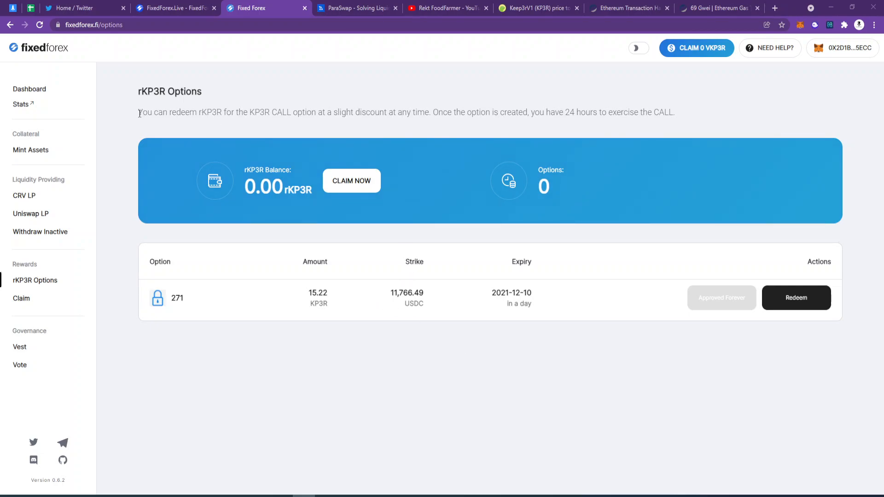
Step: Review the rKP3R redemption description, the rKP3R balance, and option 271's number, KP3R amount and USDC strike
left_click_drag(139, 113, 348, 113)
left_click(335, 112)
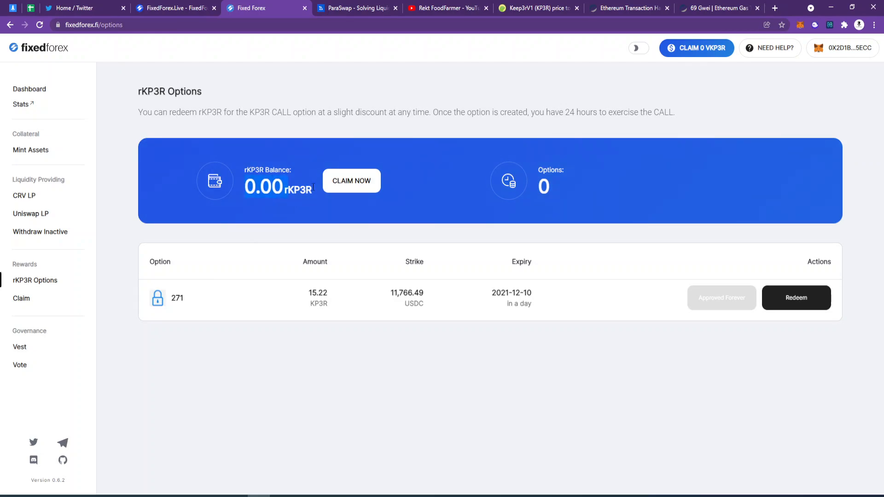
left_click_drag(245, 169, 271, 169)
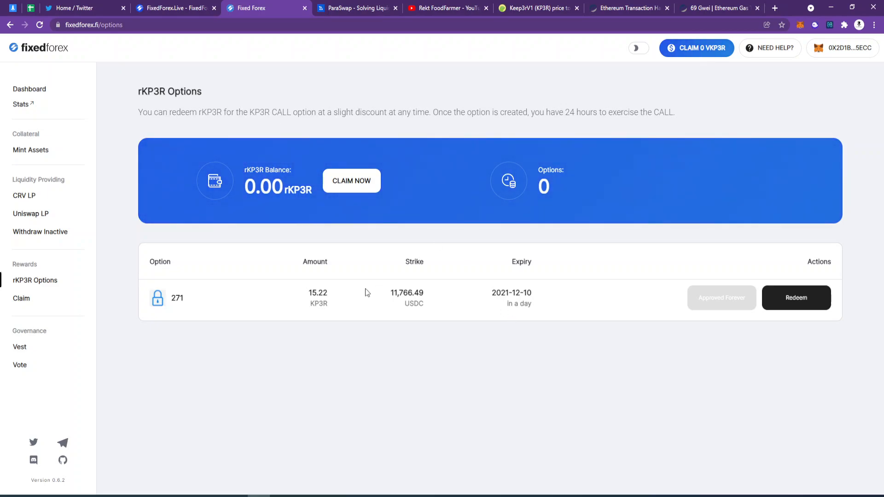
left_click_drag(226, 291, 105, 263)
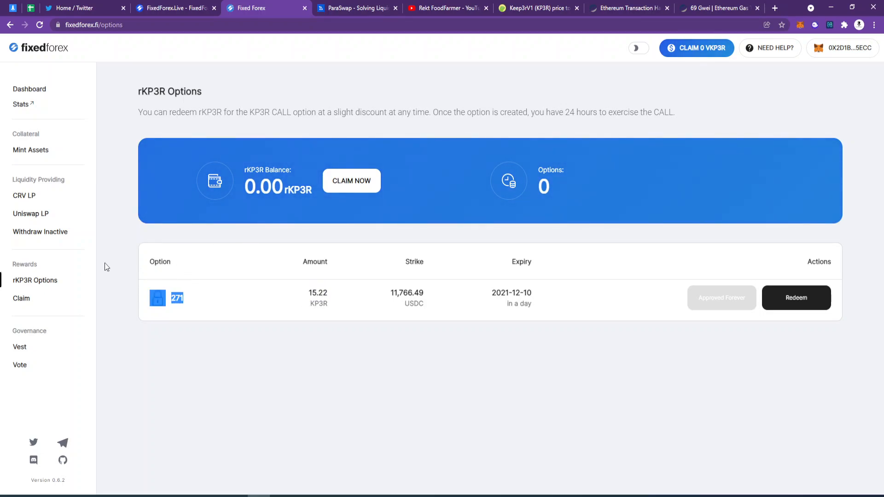
left_click(199, 278)
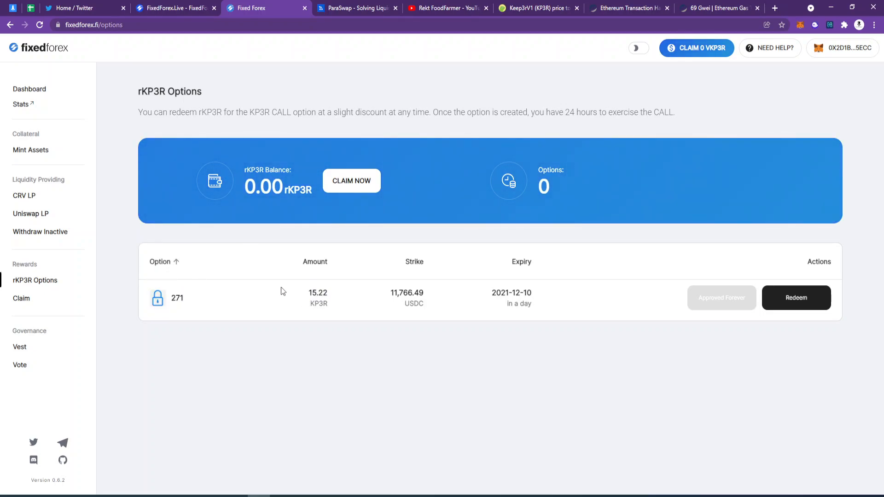
left_click_drag(306, 294, 332, 296)
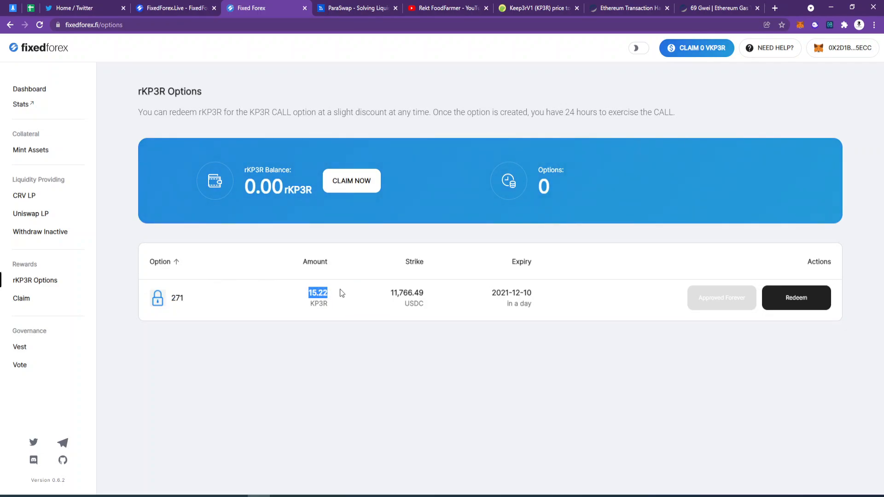
left_click_drag(388, 294, 425, 295)
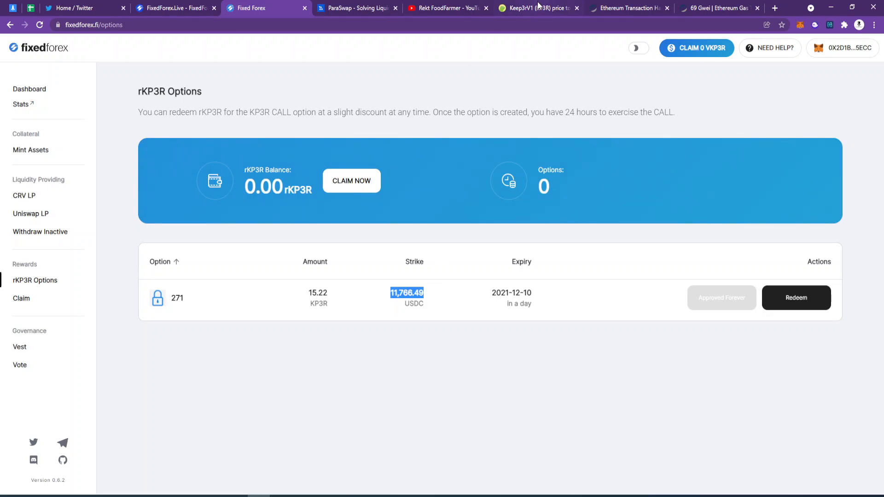
Step: Check the USD value of 15.22 KP3R on CoinGecko and return to option 271 on Fixed Forex
left_click(536, 8)
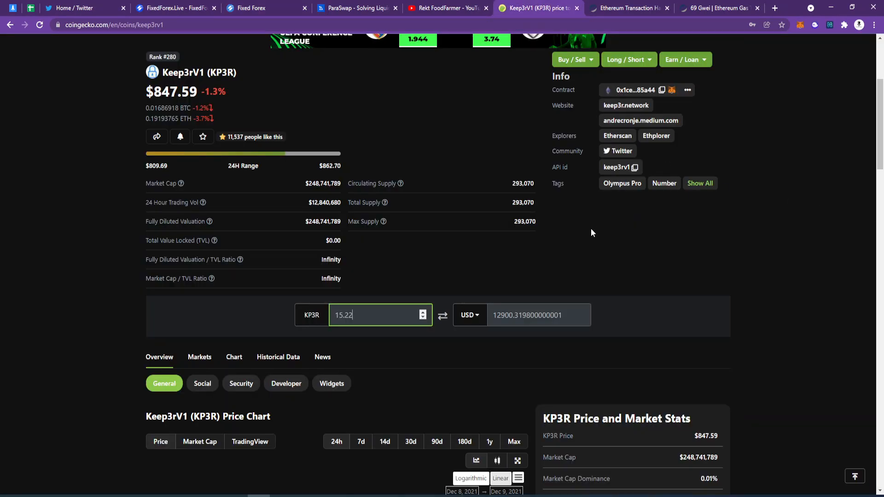
double_click(493, 319)
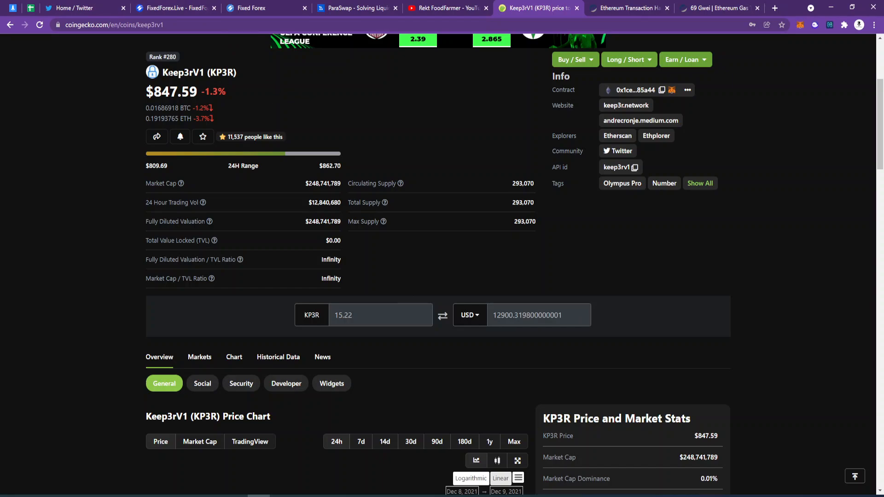
left_click(261, 7)
left_click(430, 97)
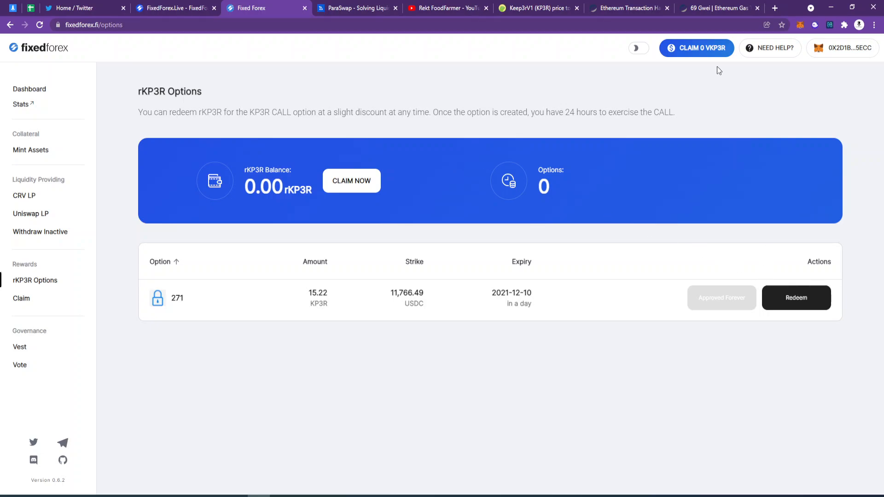
Step: Switch to ParaSwap and set the WETH-to-USDC swap's pay amount to 2.65 WETH
left_click(330, 9)
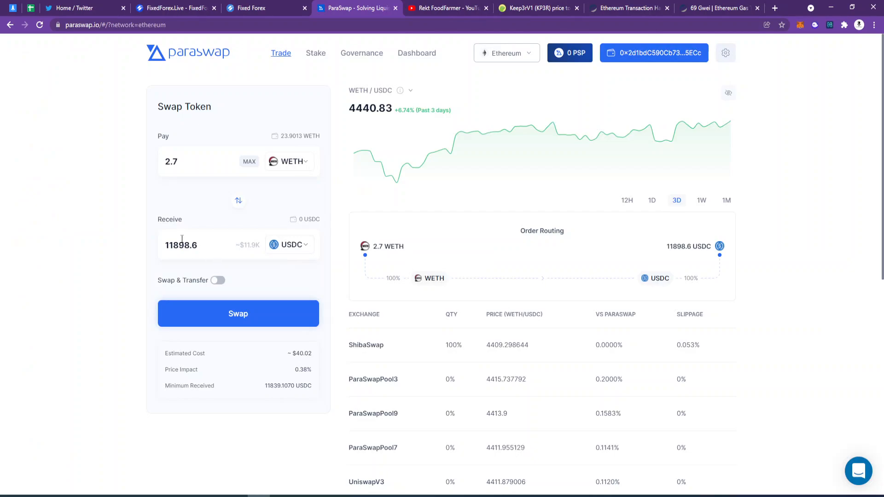
left_click_drag(173, 164, 183, 164)
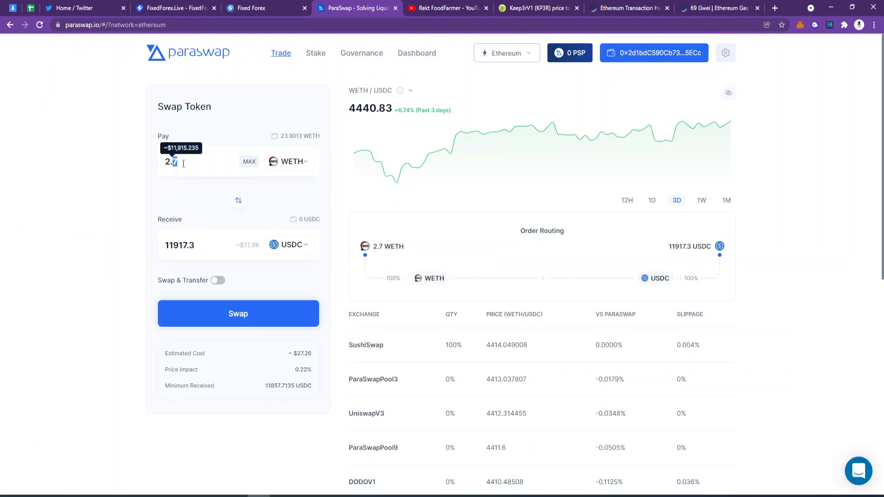
type("65")
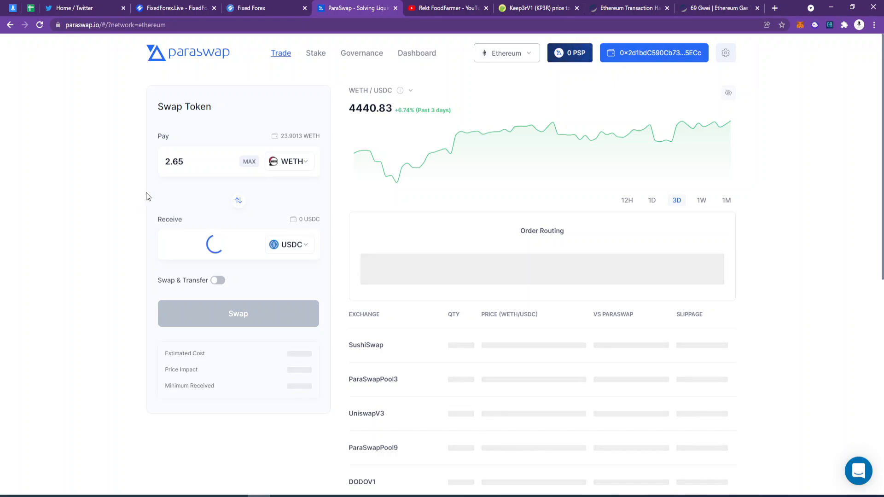
Step: Set the pay amount to 2.7 WETH and confirm the ParaSwap order for USDC, sending it to MetaMask
left_click_drag(183, 162, 175, 161)
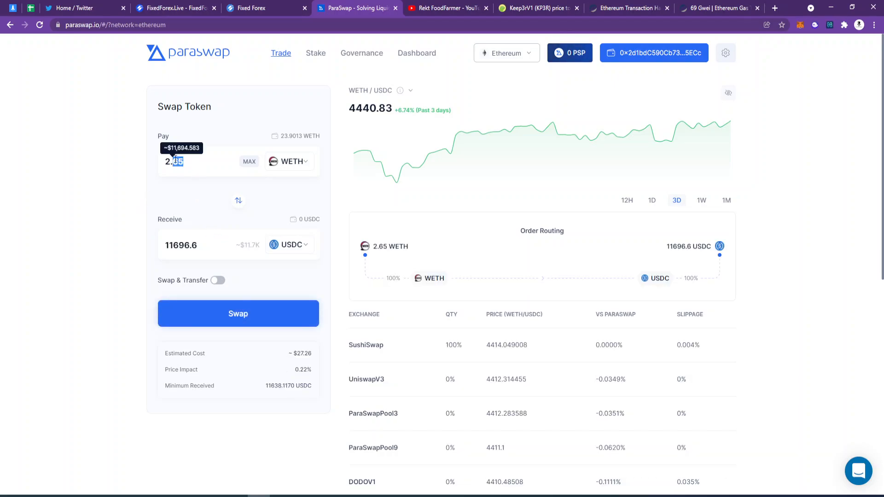
type("7")
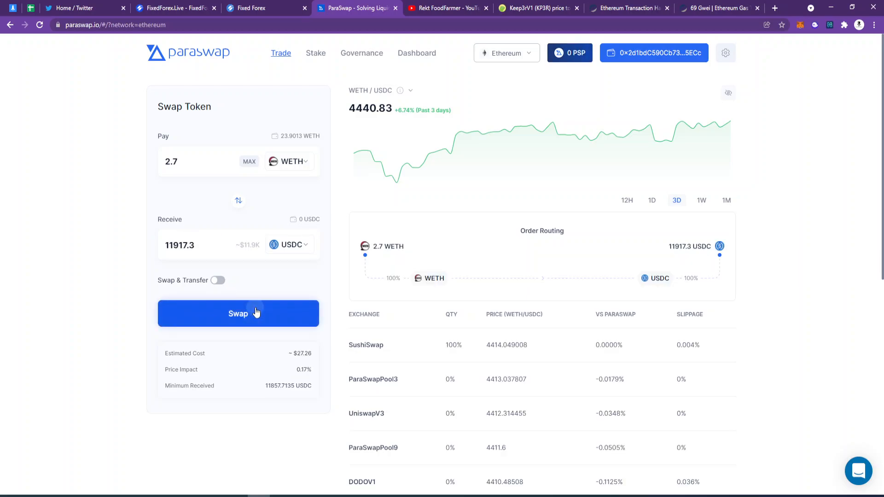
left_click(257, 312)
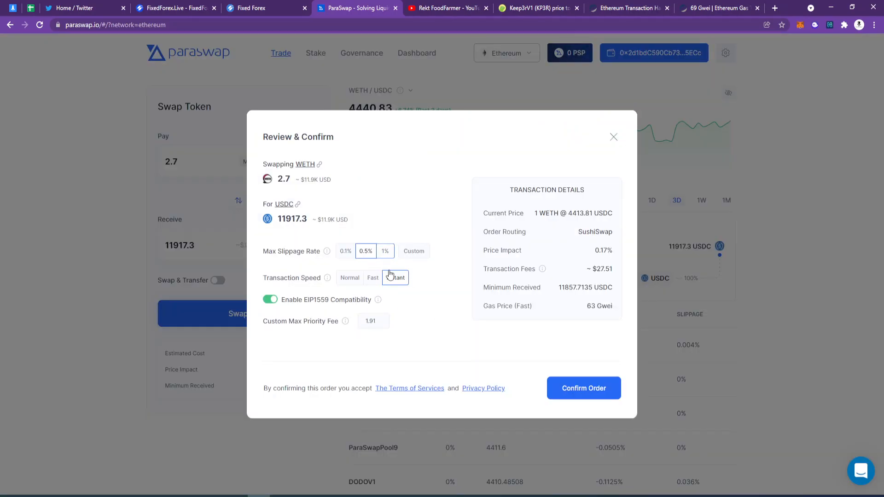
left_click(618, 385)
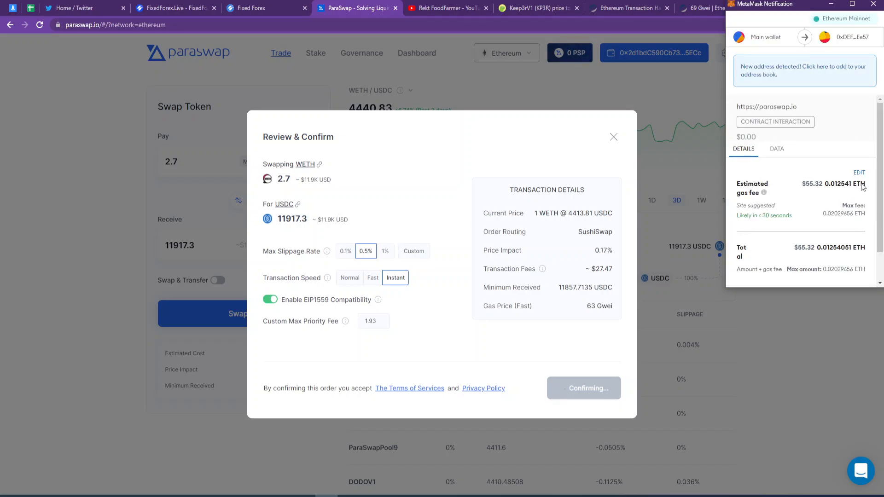
Step: Set the swap's max priority fee to 4 GWEI and max fee to 130 GWEI in MetaMask and confirm the transaction
scroll(849, 228, "down", 1)
left_click(857, 137)
left_click(824, 211)
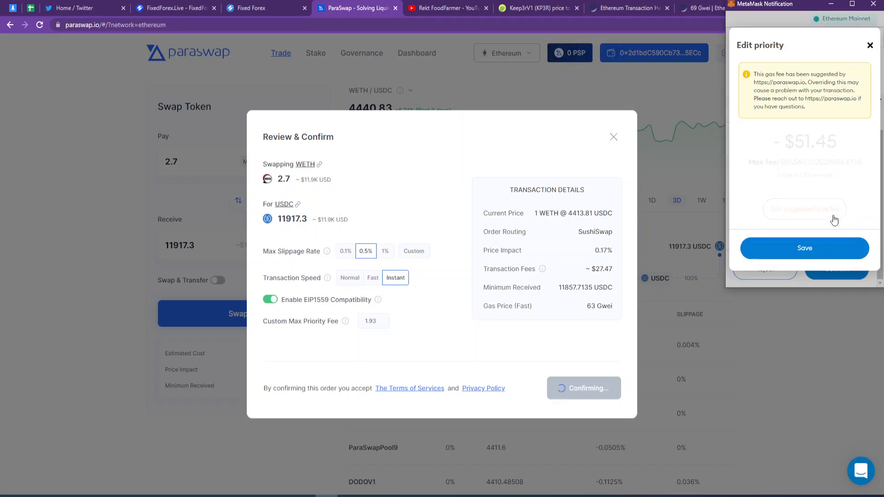
scroll(764, 226, "down", 1)
scroll(765, 226, "down", 2)
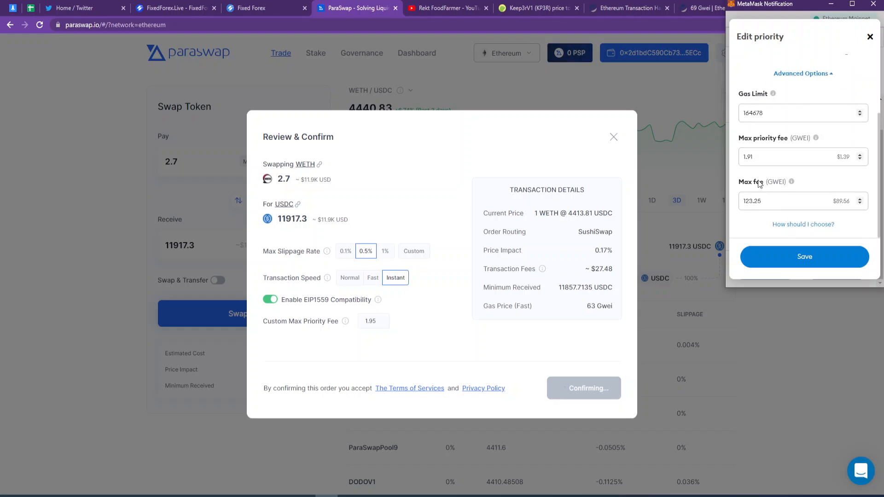
double_click(758, 156)
type("4")
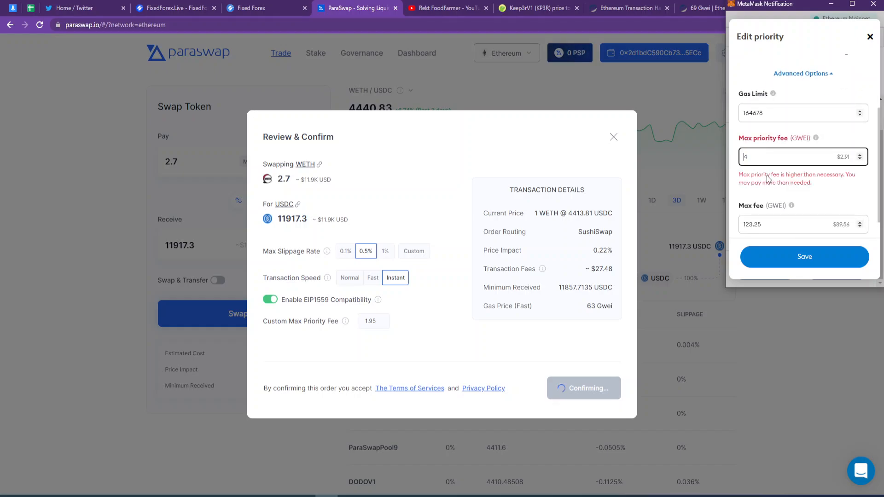
double_click(770, 221)
type("130")
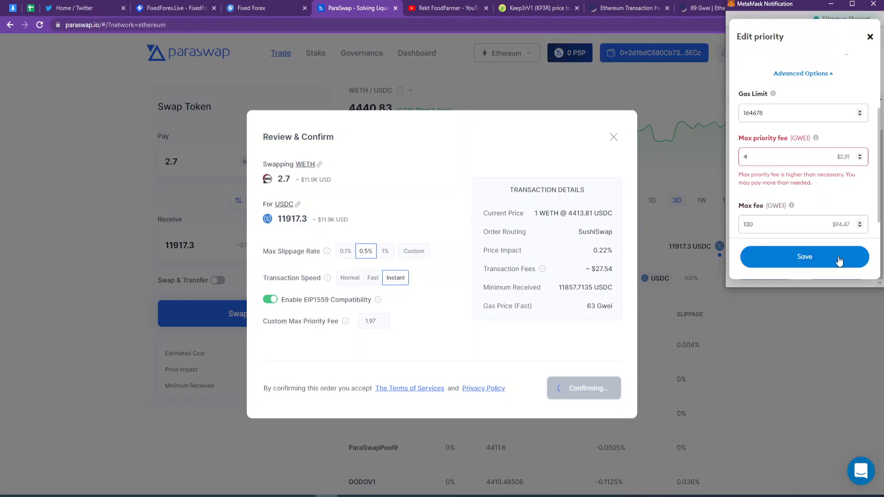
left_click(837, 257)
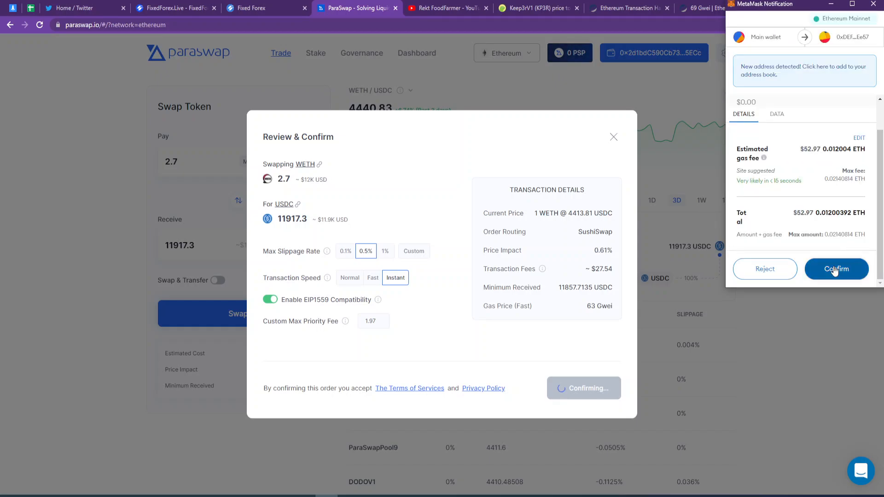
left_click(836, 268)
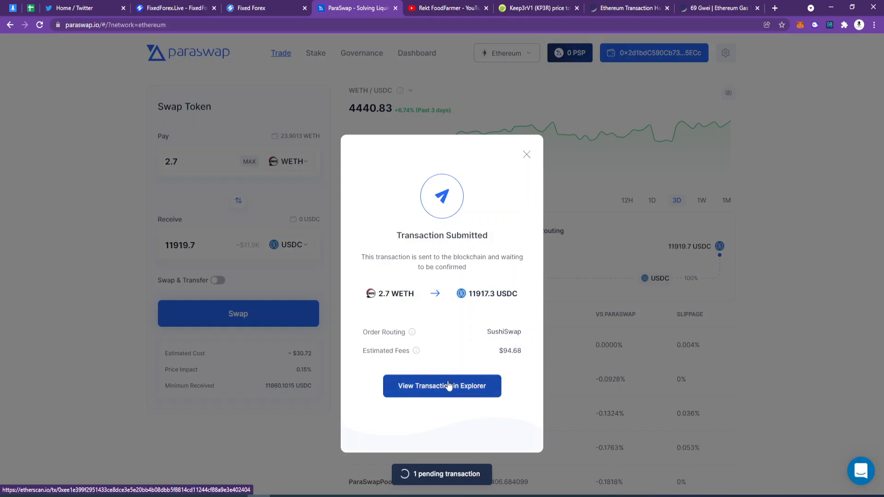
Step: Open the submitted swap transaction in the explorer and return to the rKP3R options on Fixed Forex
left_click(449, 386)
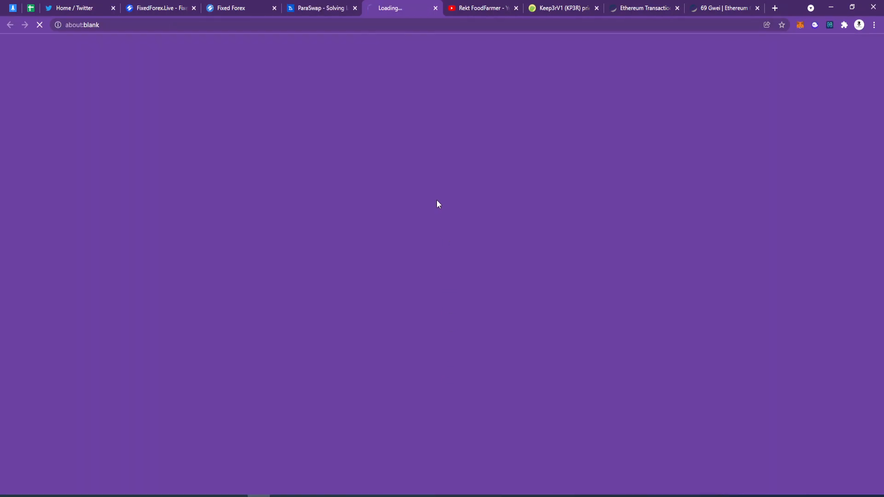
key("ctrl+shift+Tab")
key("ctrl+shift+Tab")
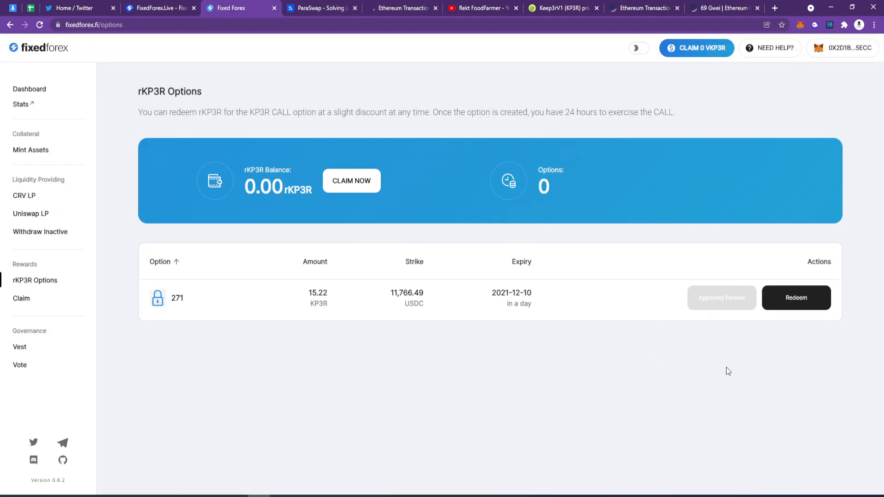
Step: Review option 271's USDC strike and KP3R amount, and try to claim vKP3R
left_click_drag(393, 291, 456, 298)
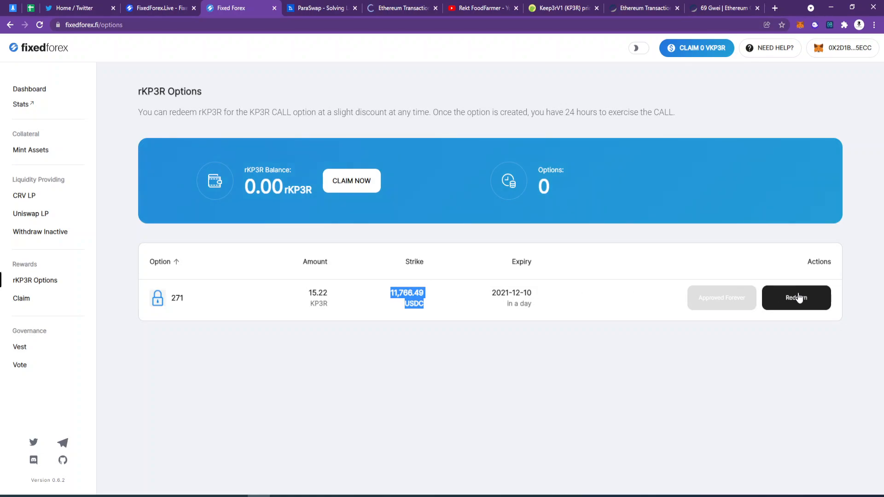
left_click(724, 281)
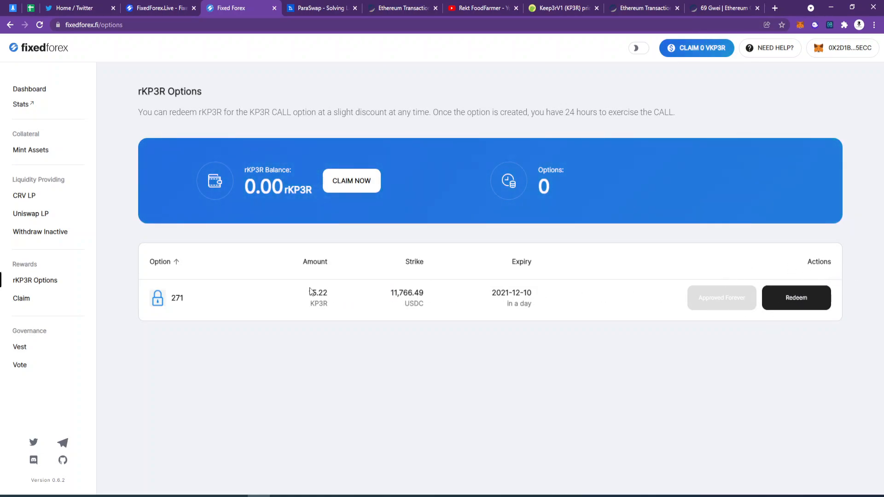
left_click_drag(325, 293, 493, 292)
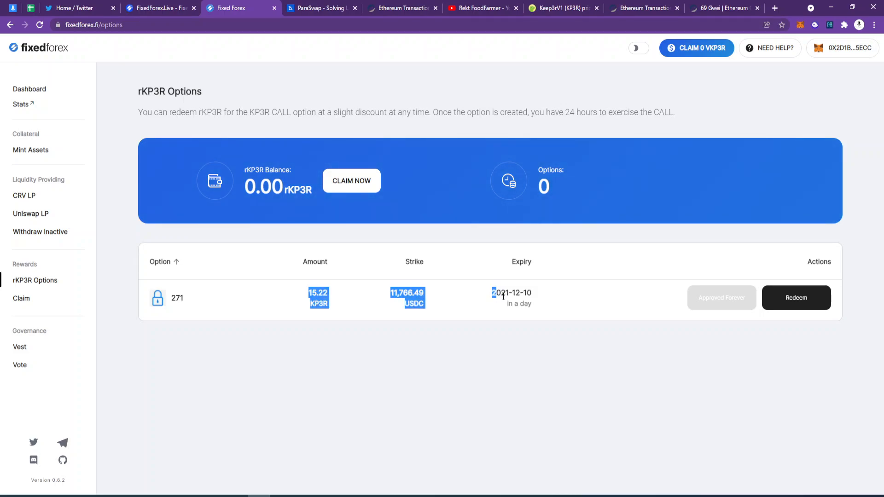
left_click(347, 302)
left_click_drag(307, 293, 335, 295)
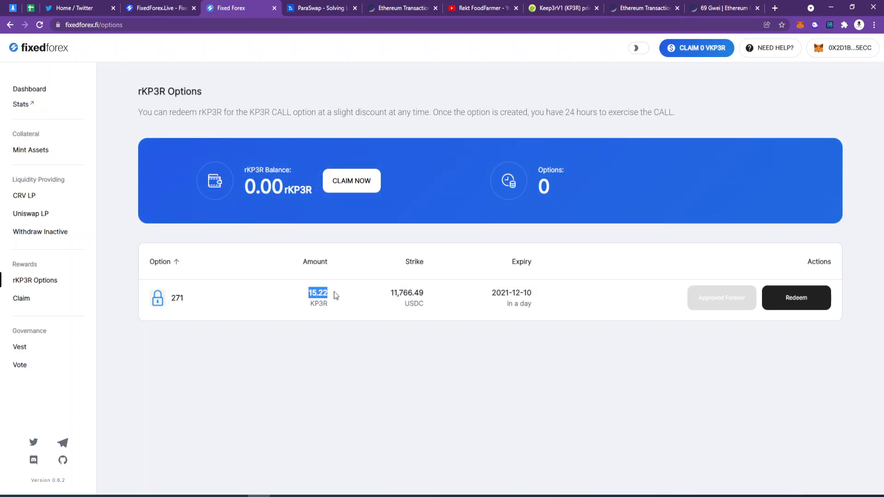
left_click(336, 295)
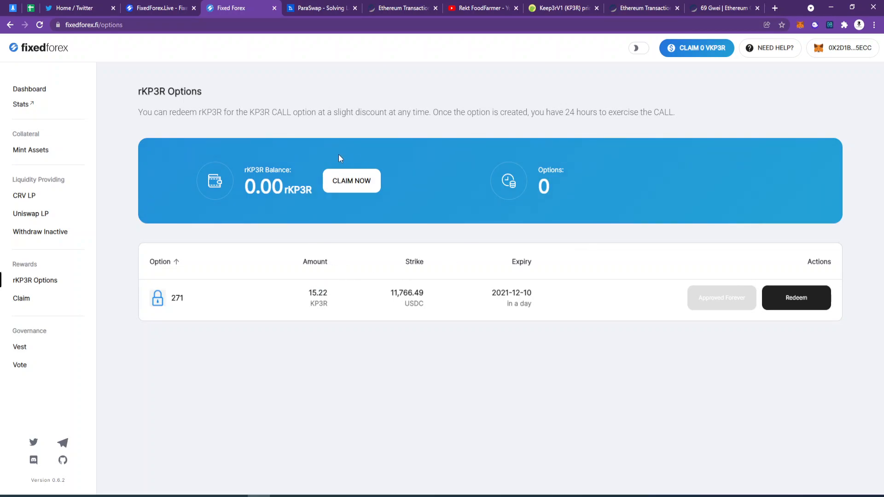
left_click(706, 47)
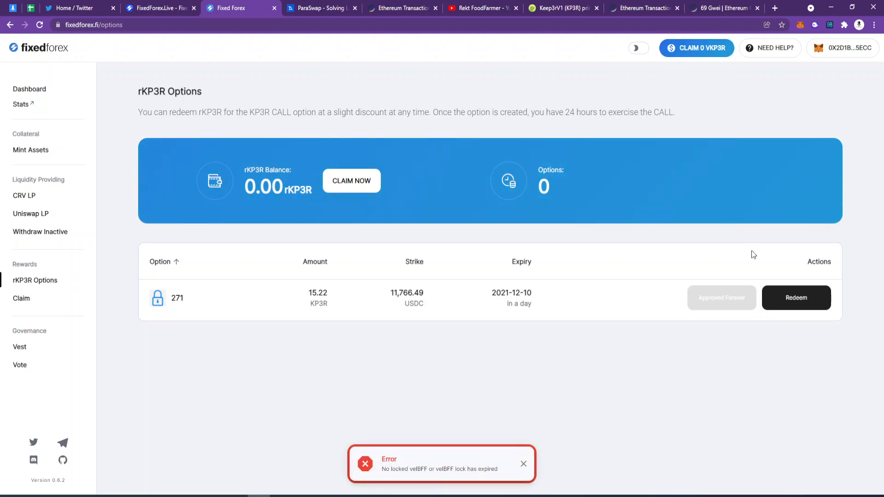
Step: Start redeeming option 271 and set its gas to a 3 GWEI max priority fee and a 90 GWEI max fee
left_click(780, 295)
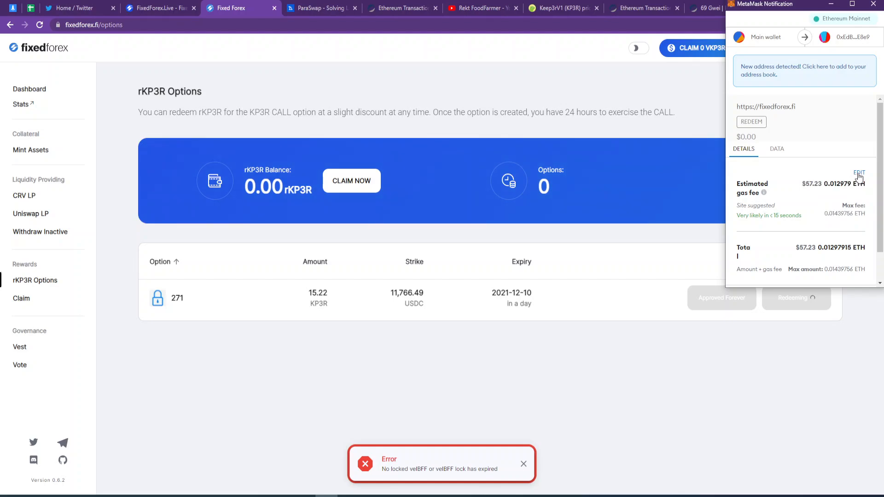
left_click(859, 173)
left_click(801, 210)
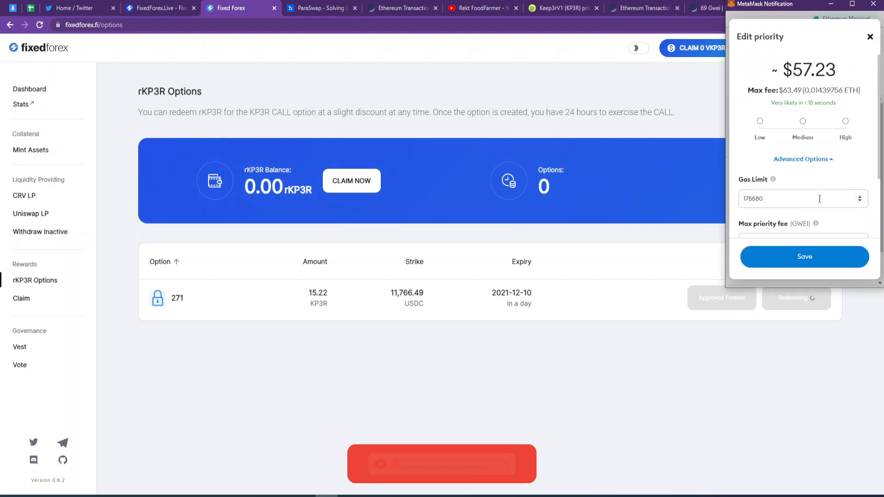
scroll(780, 209, "down", 2)
left_click(775, 195)
key("BackSpace")
type("3")
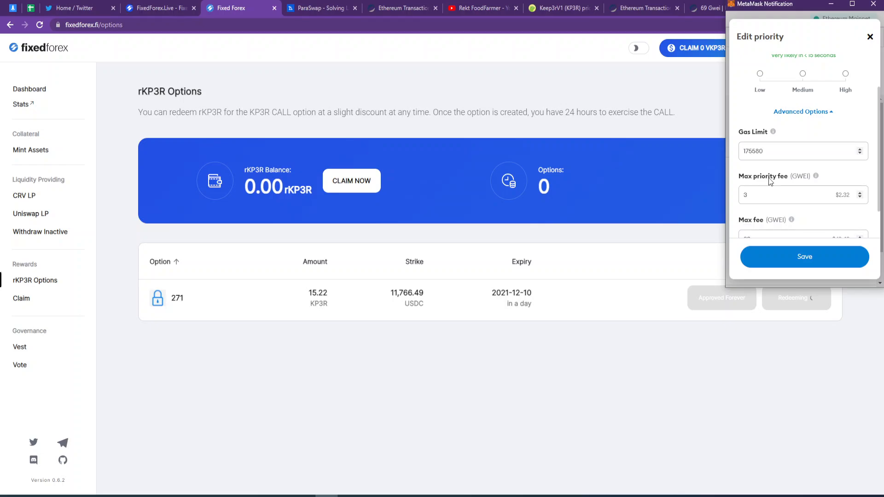
scroll(775, 203, "down", 1)
double_click(743, 201)
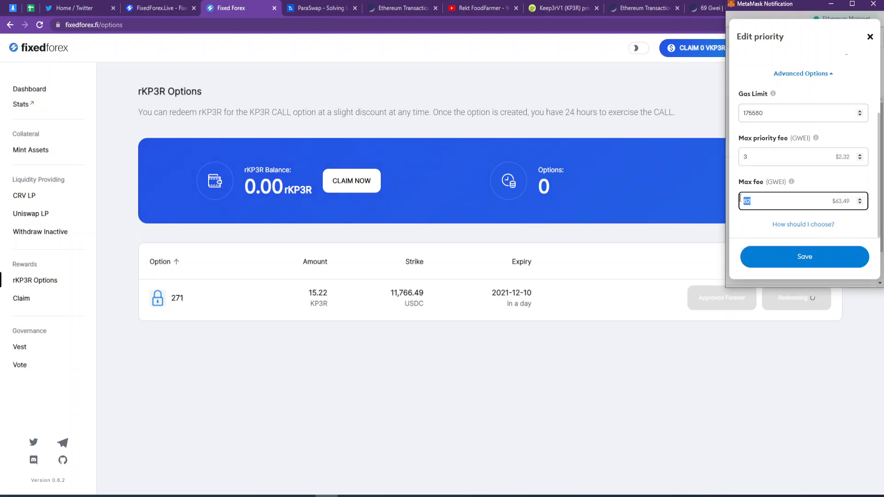
type("90")
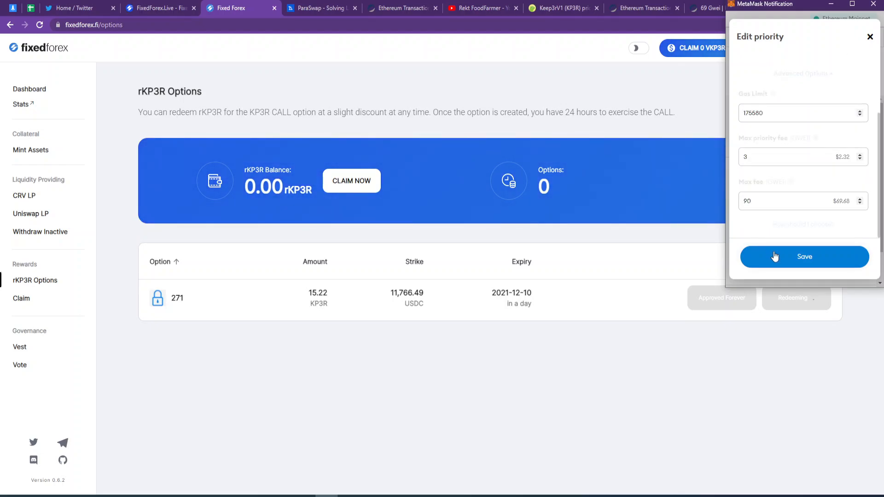
left_click(786, 261)
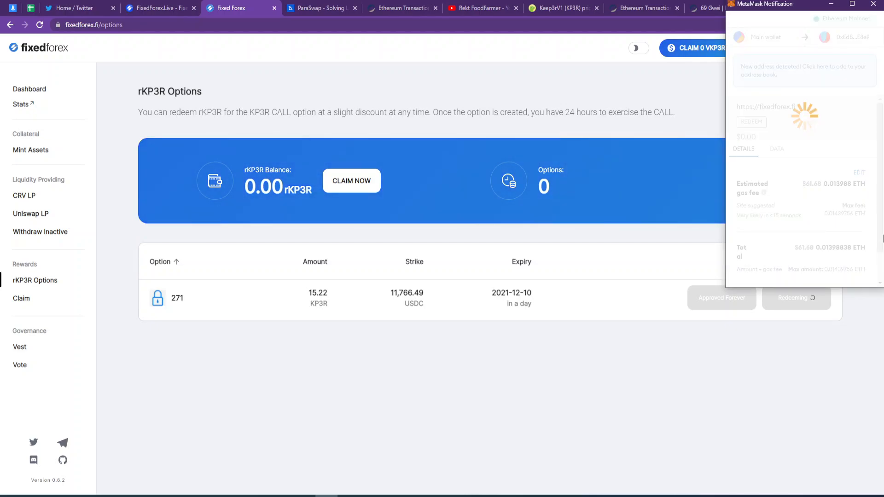
Step: Confirm the option redemption transaction in MetaMask and dismiss the transaction hash notification
scroll(848, 234, "down", 1)
left_click(837, 268)
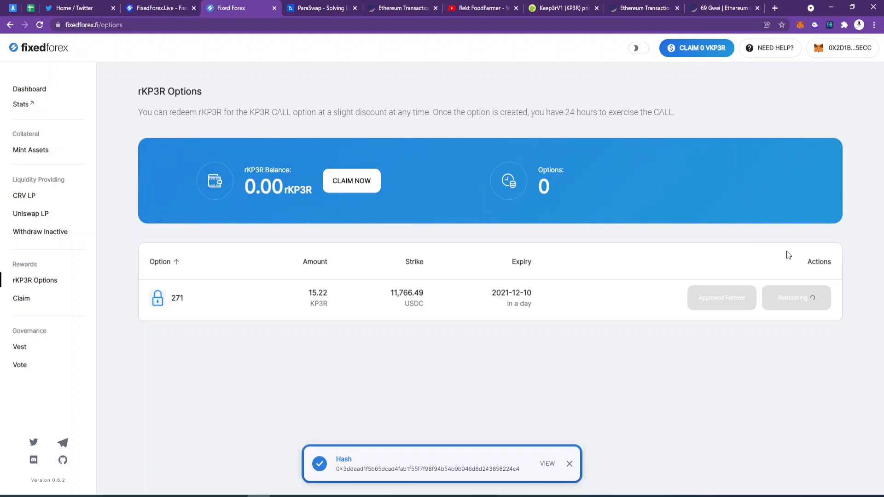
left_click(570, 464)
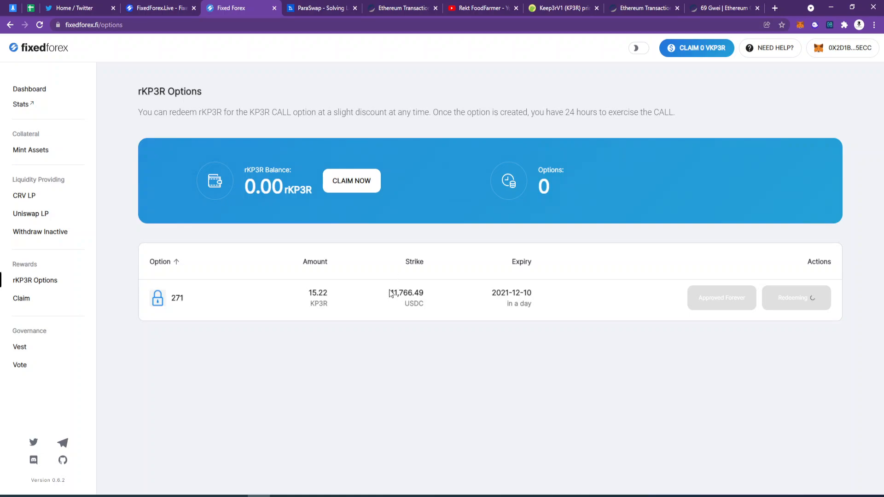
Step: Compare option 271's USDC strike with the USD value of 15.22 KP3R on CoinGecko
left_click_drag(390, 293, 432, 303)
left_click(410, 293)
left_click(565, 7)
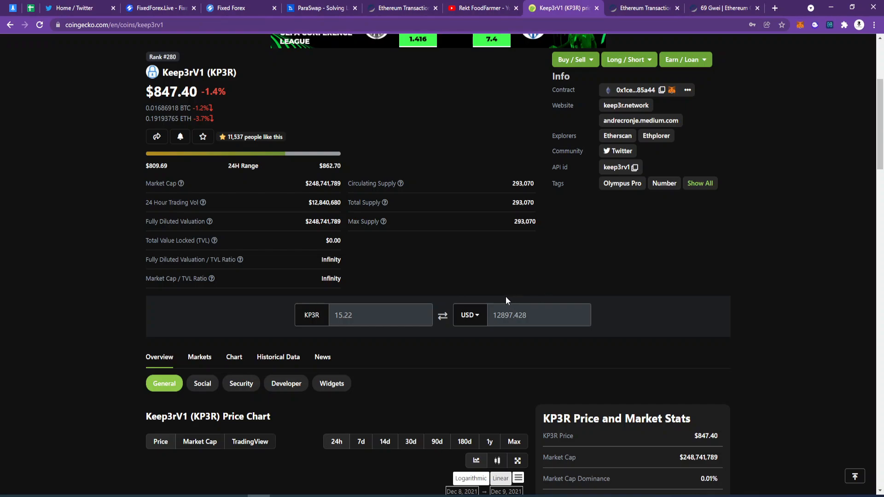
left_click_drag(496, 316, 560, 319)
left_click(520, 299)
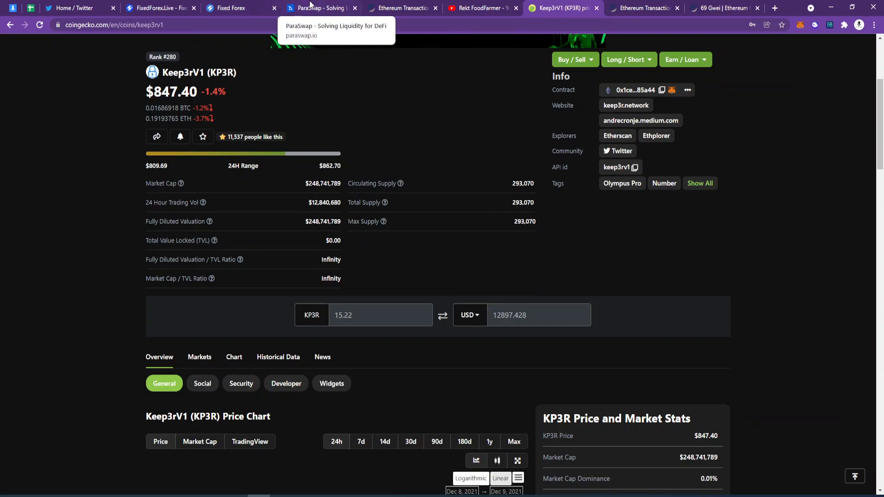
Step: Check the WETH-to-USDC swap's status on ParaSwap and close that page to leave Fixed Forex open
left_click(322, 7)
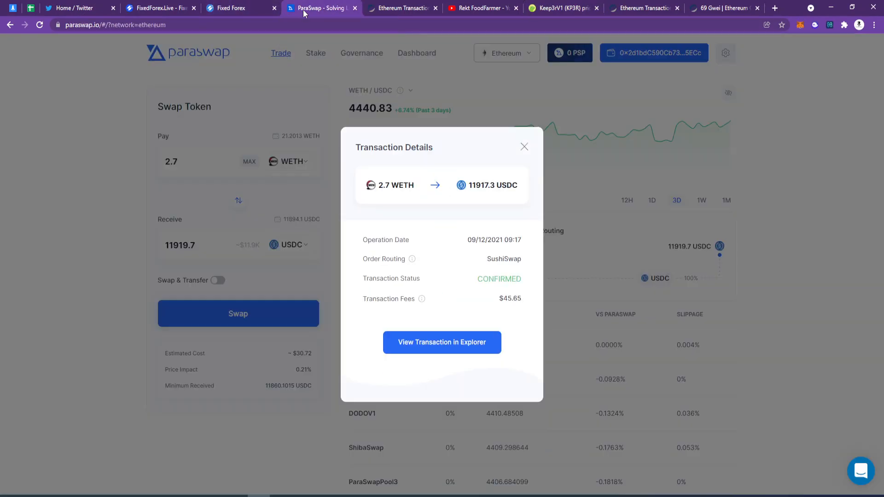
left_click(251, 6)
left_click(354, 8)
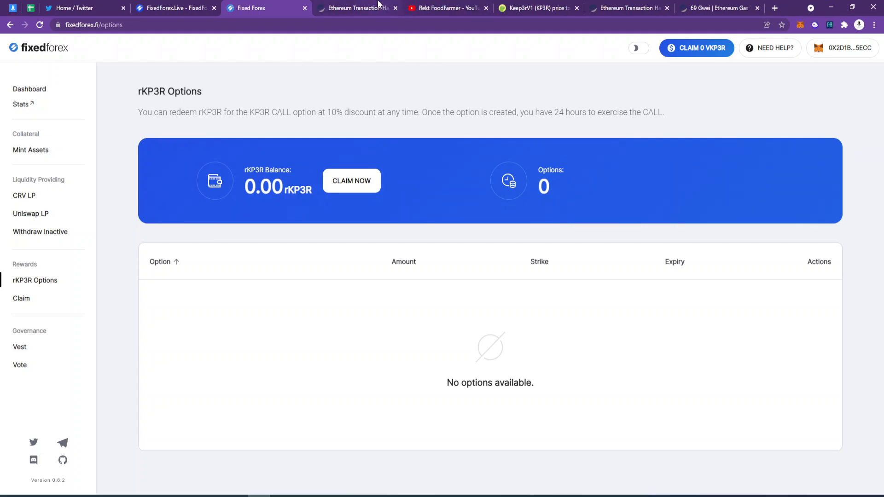
Step: Switch to the Etherscan transaction page and load ParaSwap in its place
left_click(362, 8)
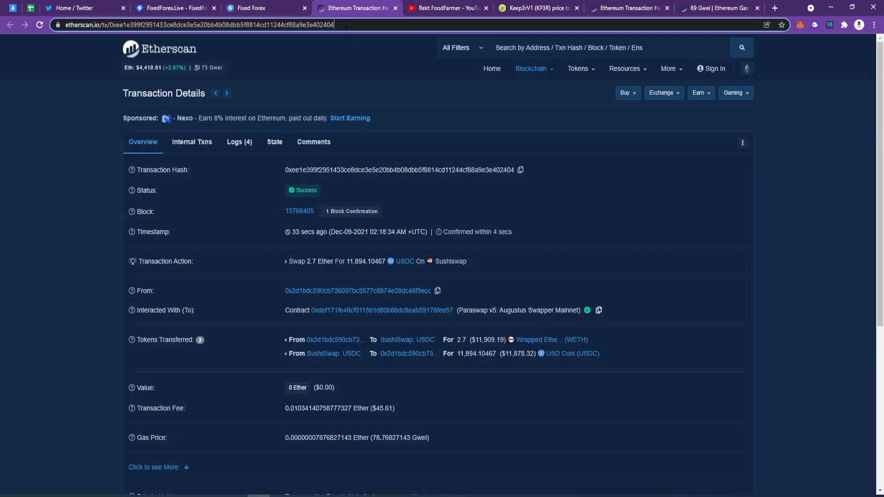
left_click(346, 24)
type("pa")
key("Return")
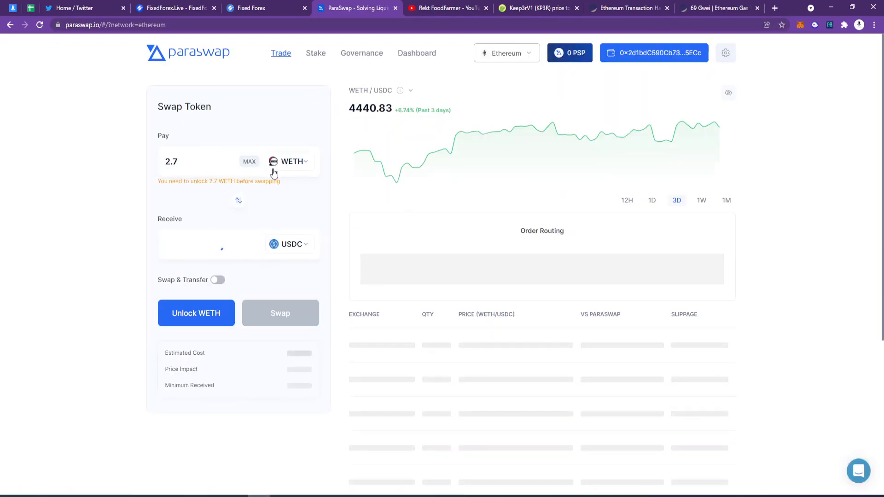
Step: Import KP3R as the pay token and set the pay amount to the maximum KP3R balance
left_click(293, 164)
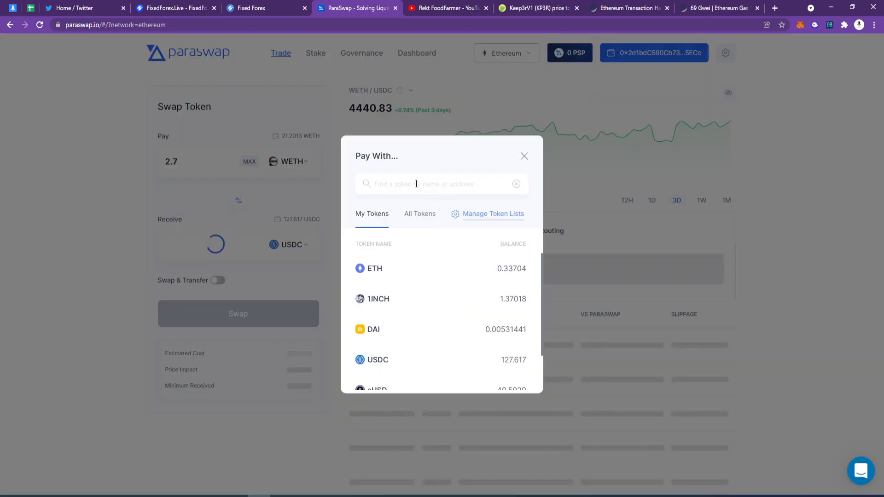
type("kp3r")
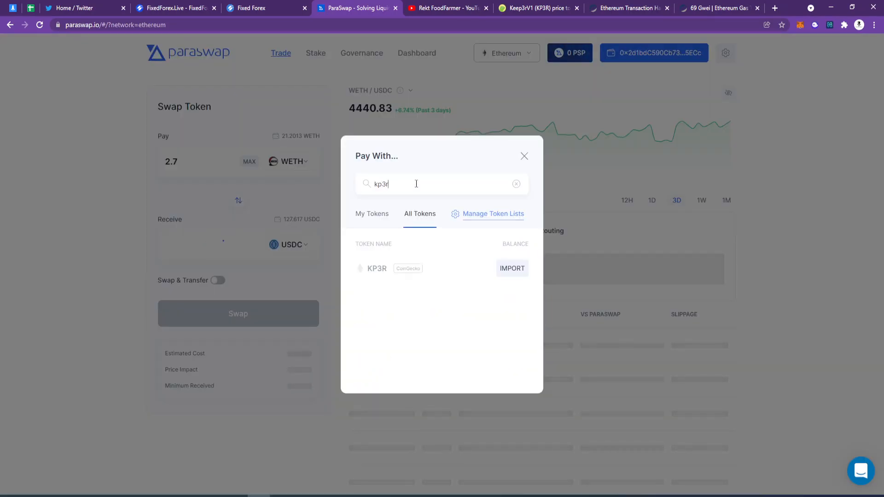
left_click(507, 269)
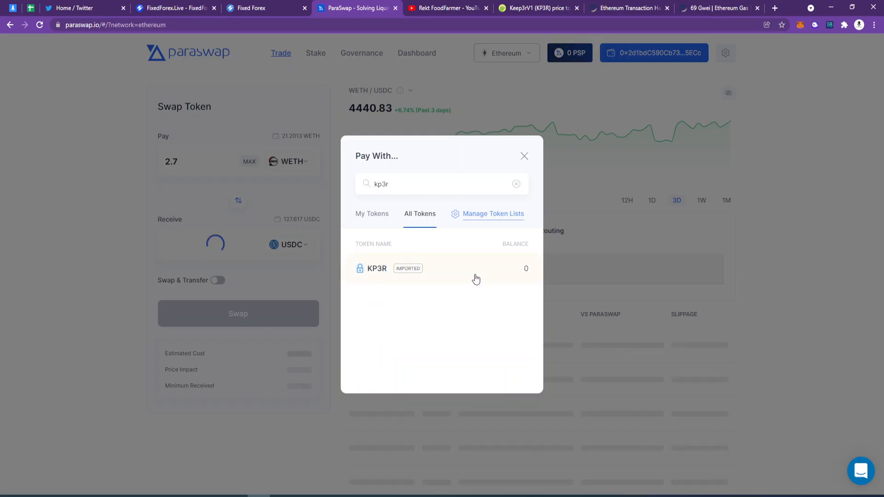
left_click(454, 274)
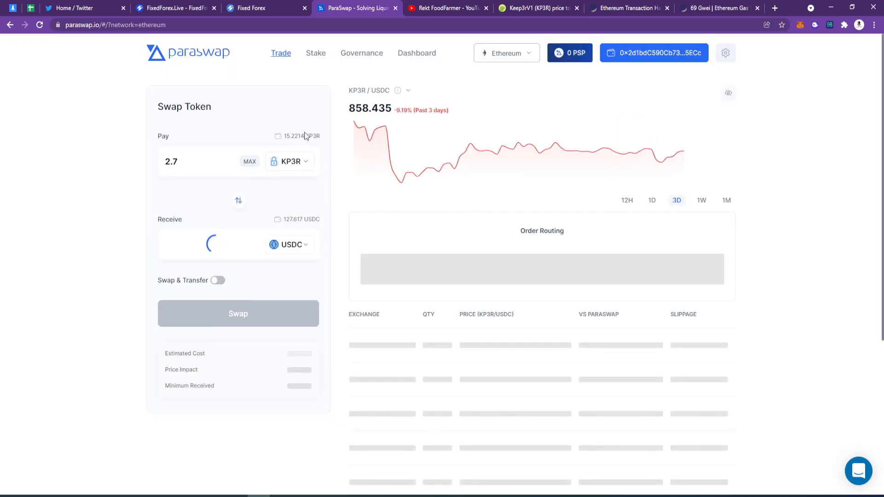
left_click(254, 161)
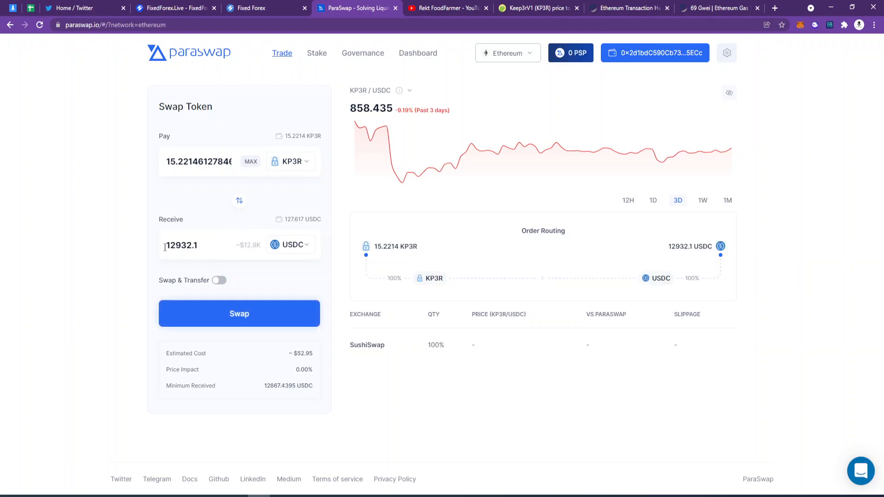
Step: Reapply the maximum KP3R pay amount and examine the balance and slippage requirement for the USDC swap
left_click(228, 247)
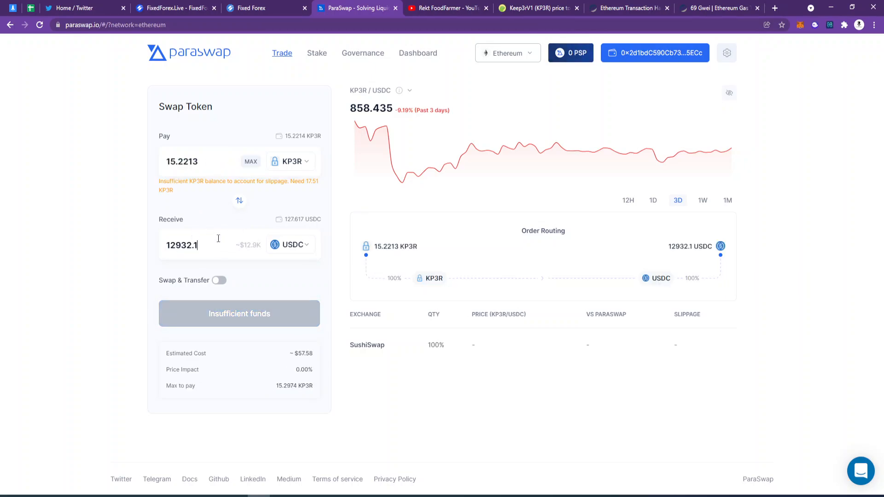
left_click(253, 161)
left_click_drag(204, 181, 286, 181)
left_click_drag(226, 181, 302, 180)
left_click(295, 196)
left_click(251, 161)
left_click_drag(305, 181, 316, 180)
left_click(248, 181)
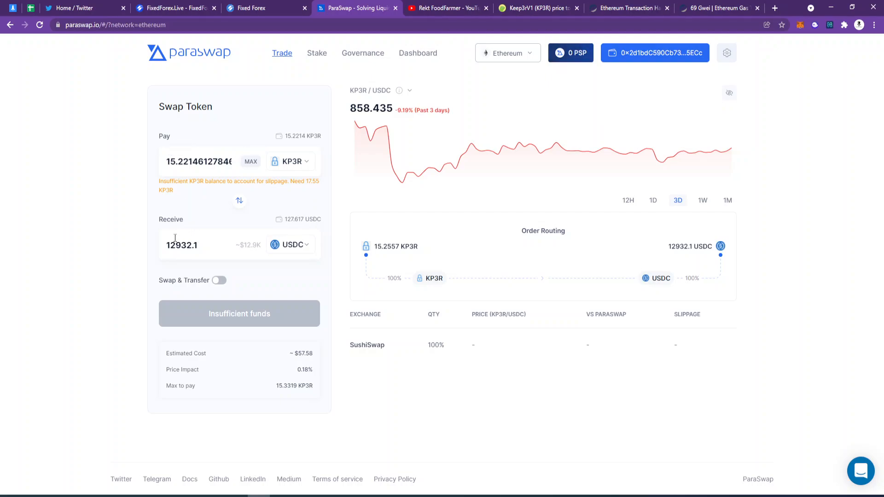
Step: Switch to Fixed Forex and open its dashboard to review the collateral, vesting and voting figures
left_click(277, 5)
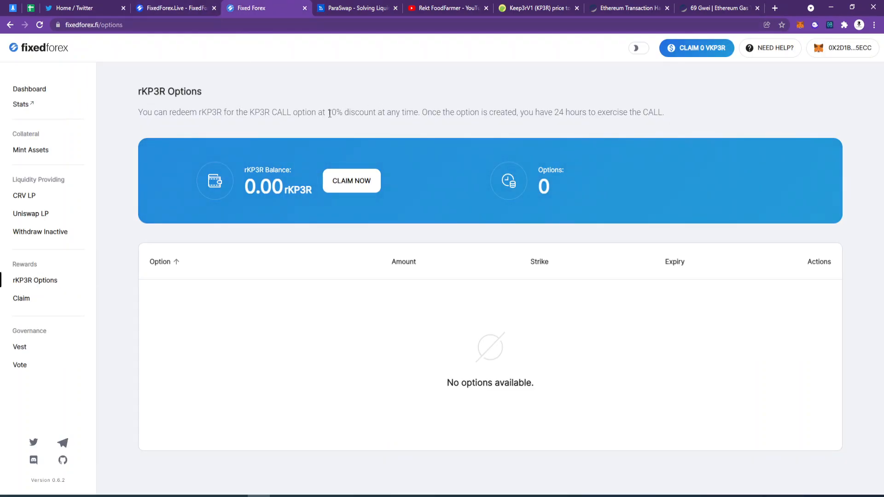
mouse_move(331, 113)
left_mouse_down()
mouse_move(432, 112)
mouse_move(329, 112)
left_mouse_up()
left_click(39, 88)
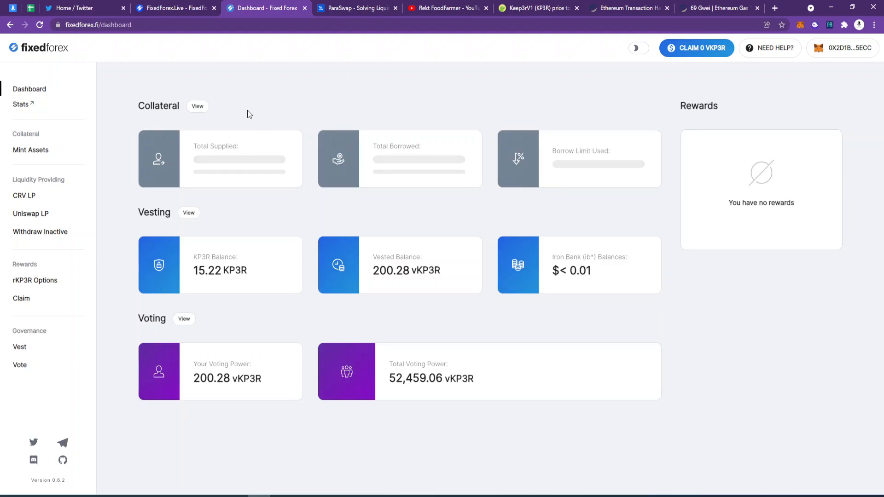
right_click(300, 228)
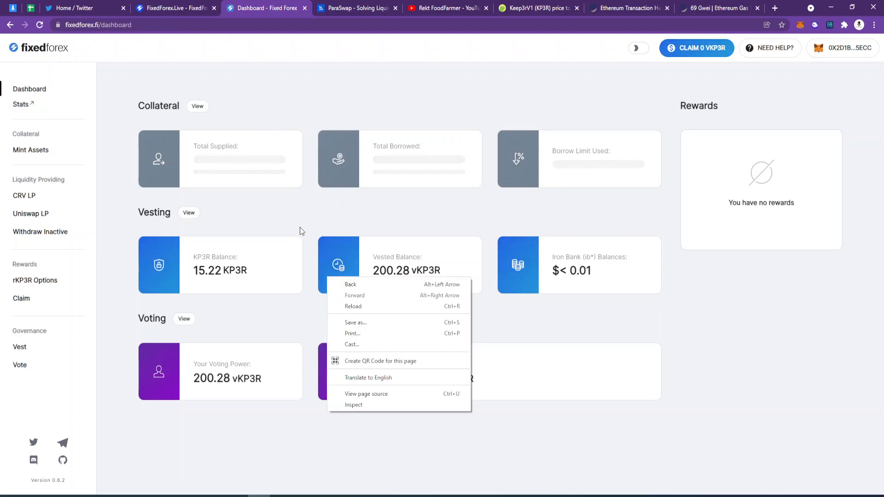
left_click(299, 228)
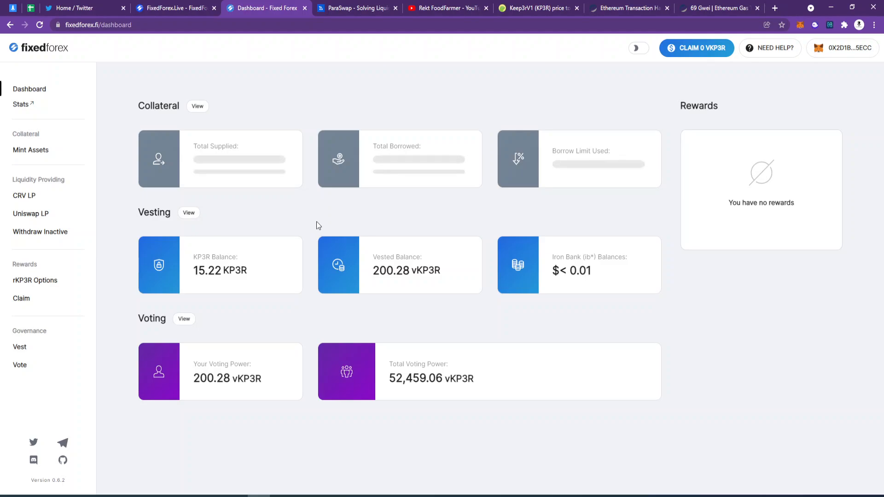
Step: Switch to the CoinGecko page for Keep3rV1 and check the token's name and price
left_click(534, 5)
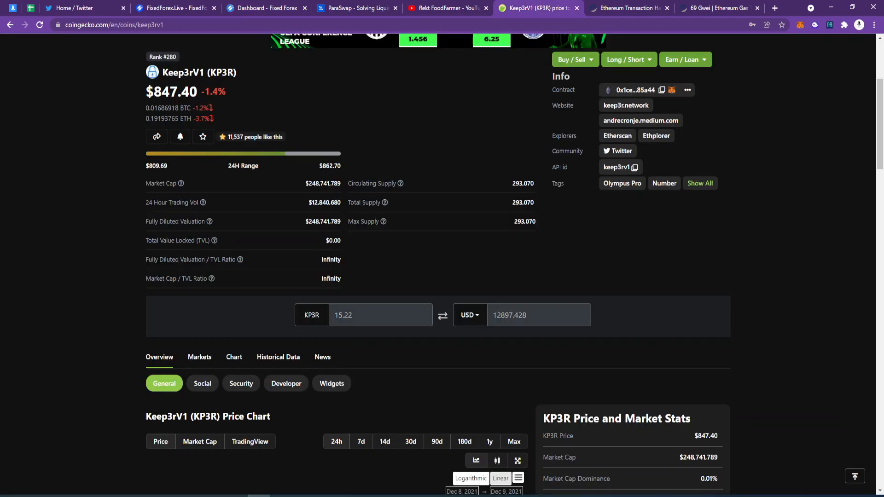
left_click_drag(162, 72, 224, 79)
left_click(225, 78)
Step: Switch to Twitter, open Andre Cronje's Olympus Pro tweet and enlarge its Keep3r Fixed Forex bonds image, comparing it with the Fixed Forex dashboard
left_click(92, 8)
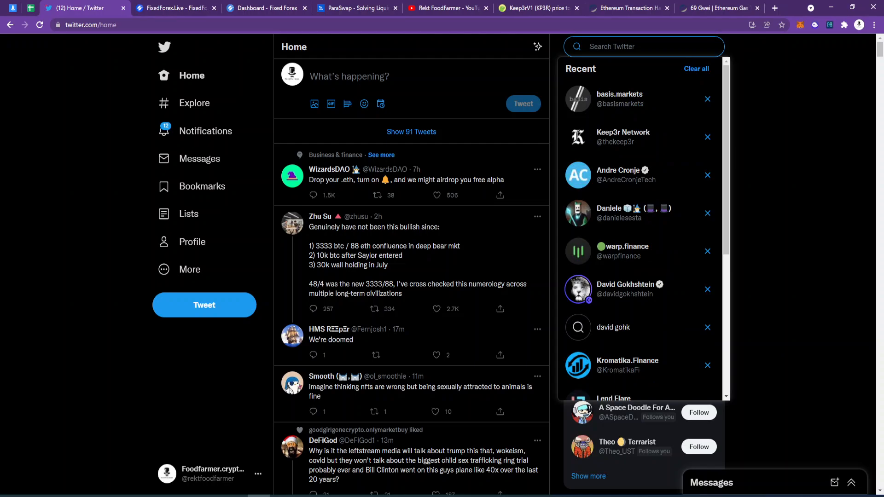
left_click(627, 173)
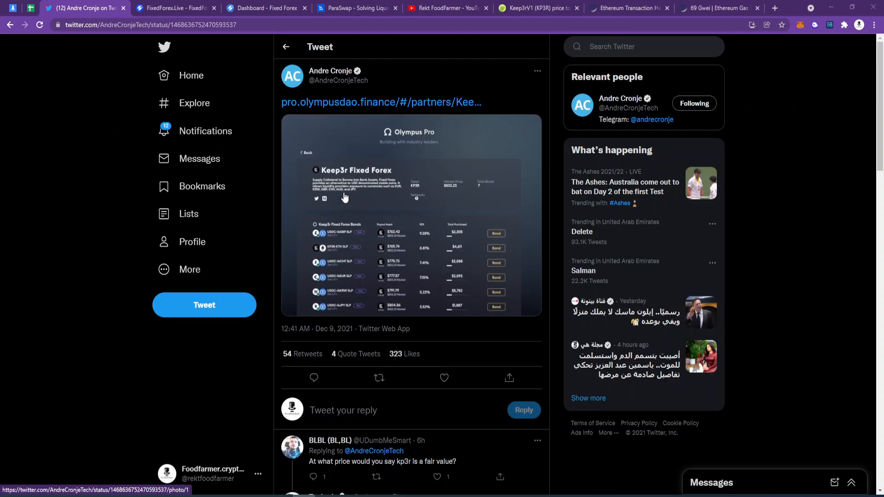
left_click(338, 134)
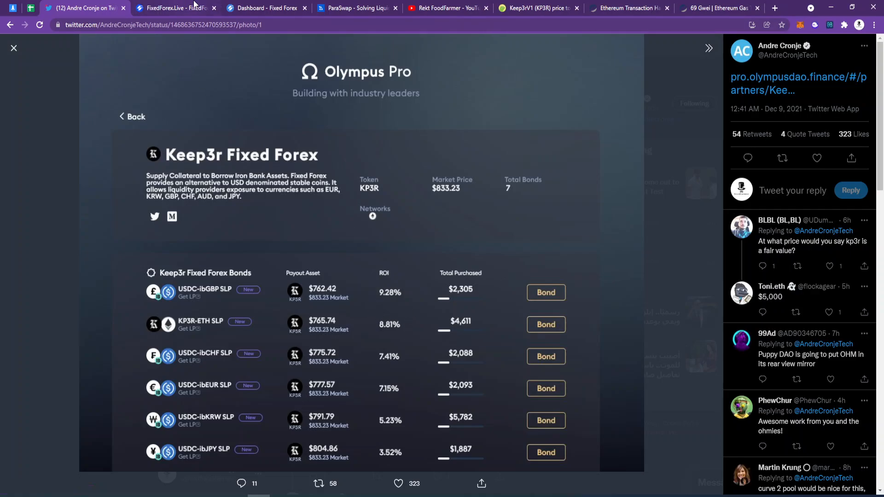
left_click(290, 10)
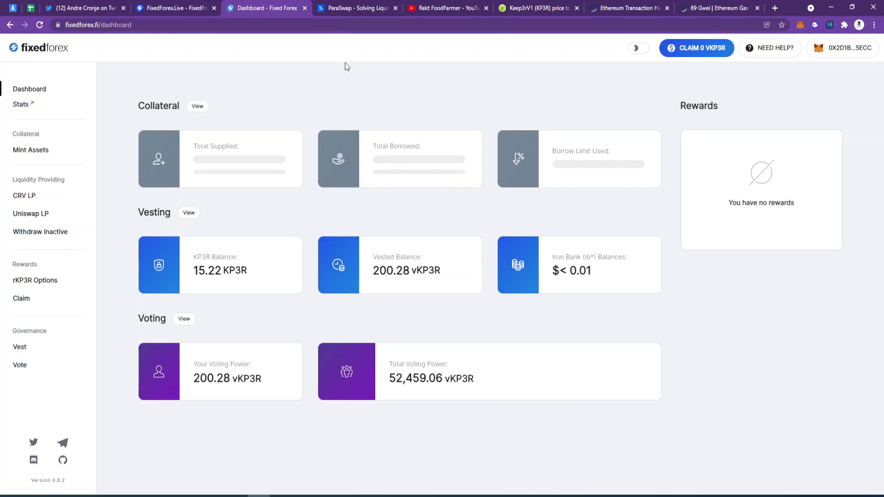
left_click(95, 5)
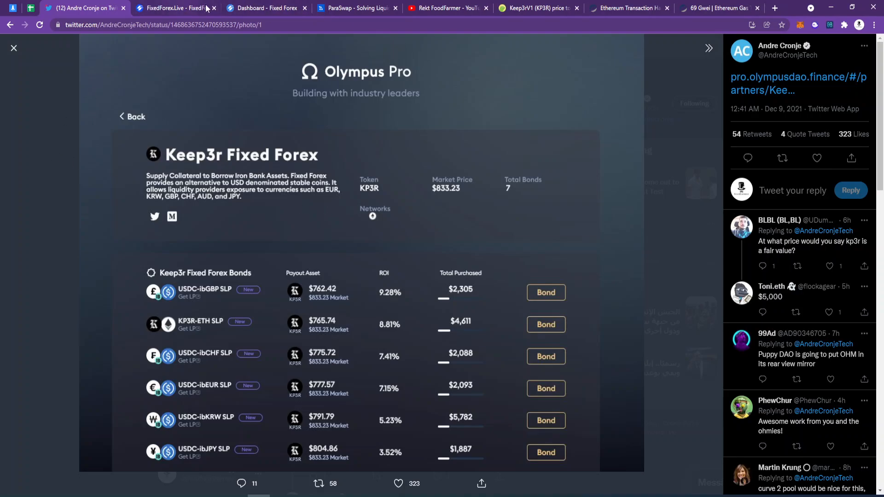
Step: Return to the Fixed Forex dashboard and examine the KP3R balance and the vested vKP3R balance
left_click(263, 8)
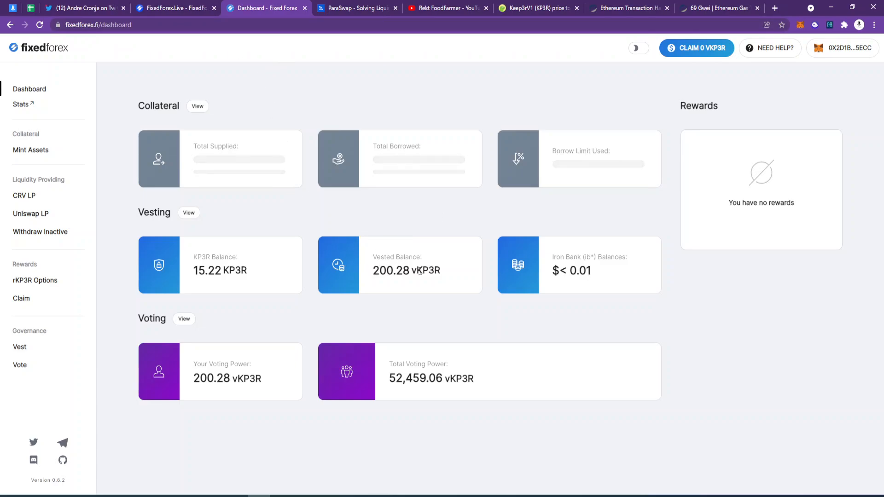
left_click_drag(312, 277, 228, 258)
left_click(202, 271)
left_click(253, 258)
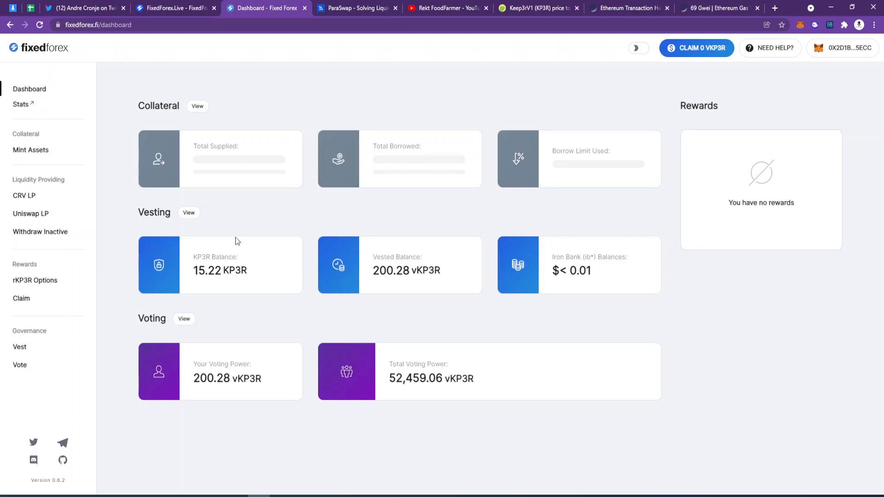
left_click_drag(194, 271, 231, 272)
left_click(239, 273)
left_click_drag(372, 270, 430, 271)
left_click(523, 244)
Step: Try to claim vKP3R on Fixed Forex and dismiss the resulting notification
left_click(703, 48)
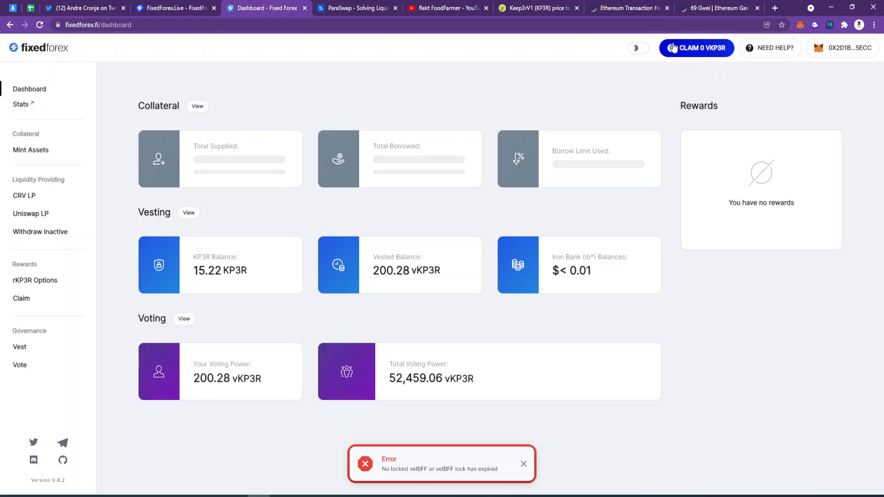
left_click(524, 464)
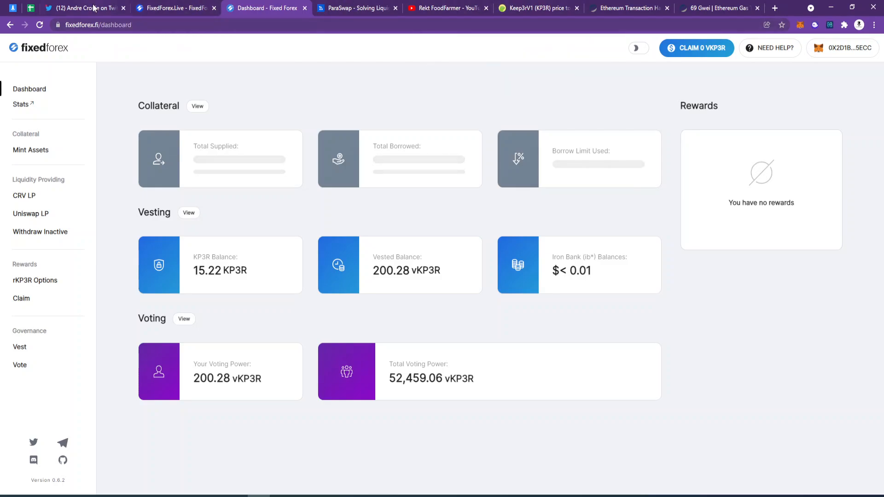
Step: Open the account's own profile on Twitter and glance at its YouTube channel's videos
key("ctrl+1")
left_click(36, 225)
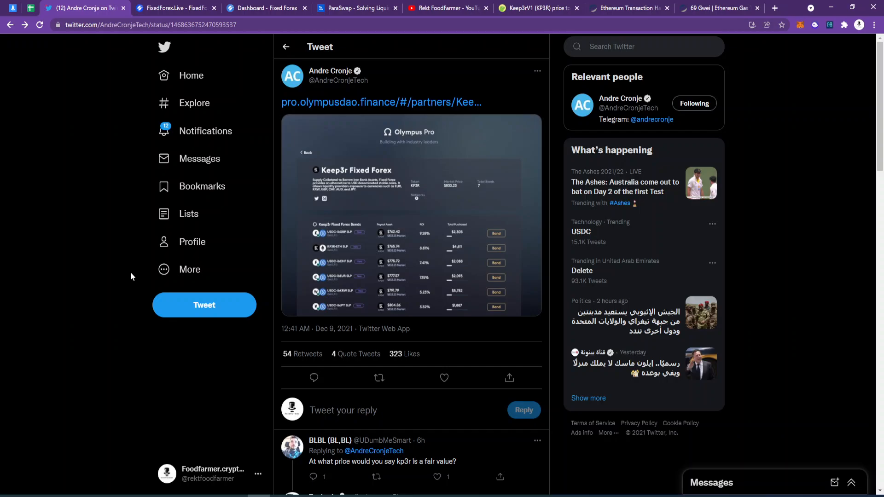
left_click(203, 246)
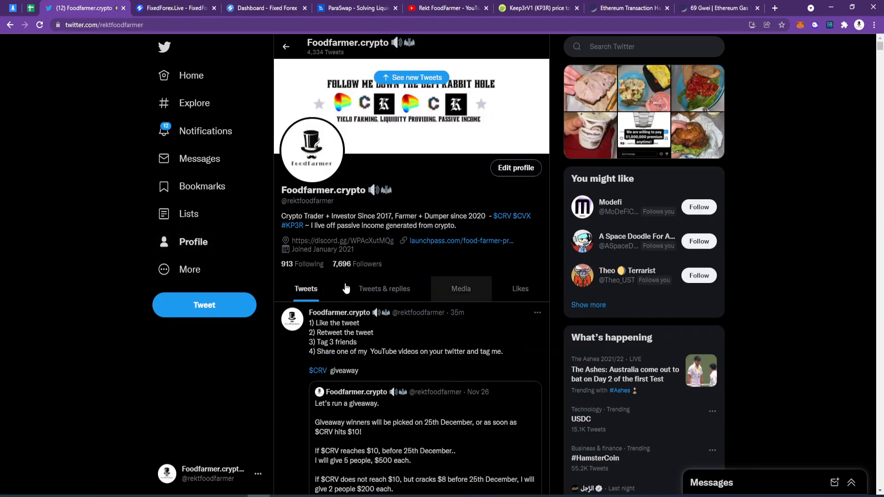
left_click(456, 7)
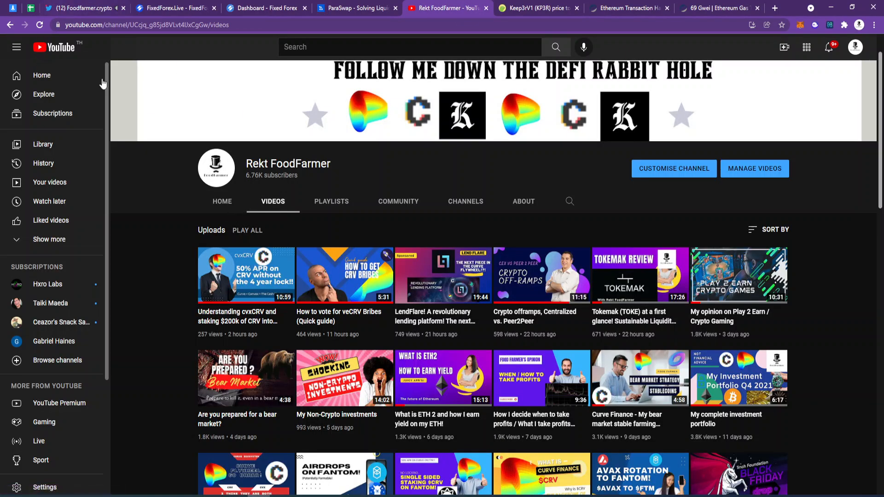
left_click(84, 9)
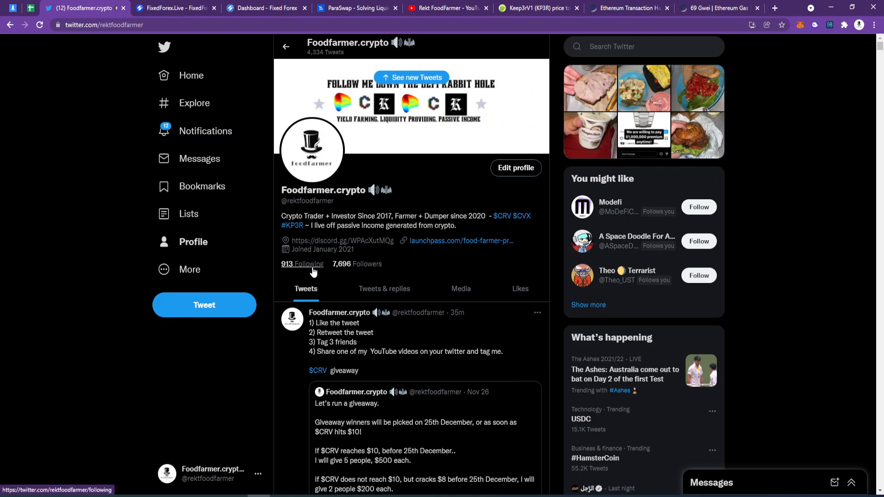
Step: Read the $CRV giveaway tweet and its quoted thread about prize conditions, and return to the Twitter profile
scroll(390, 256, "down", 3)
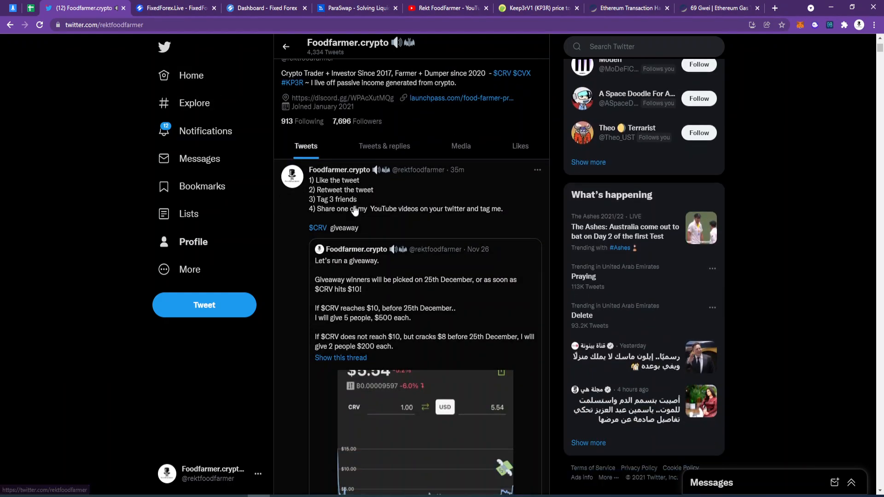
scroll(389, 256, "down", 1)
scroll(389, 256, "down", 1)
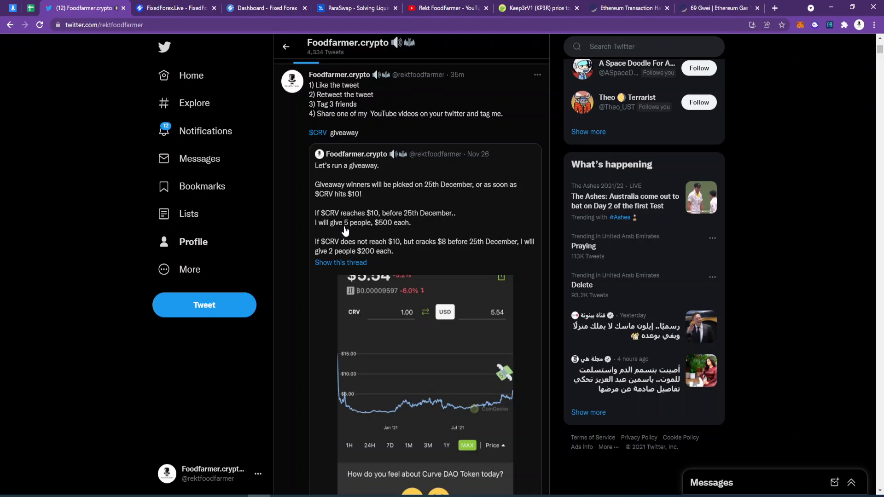
left_click_drag(346, 229, 383, 223)
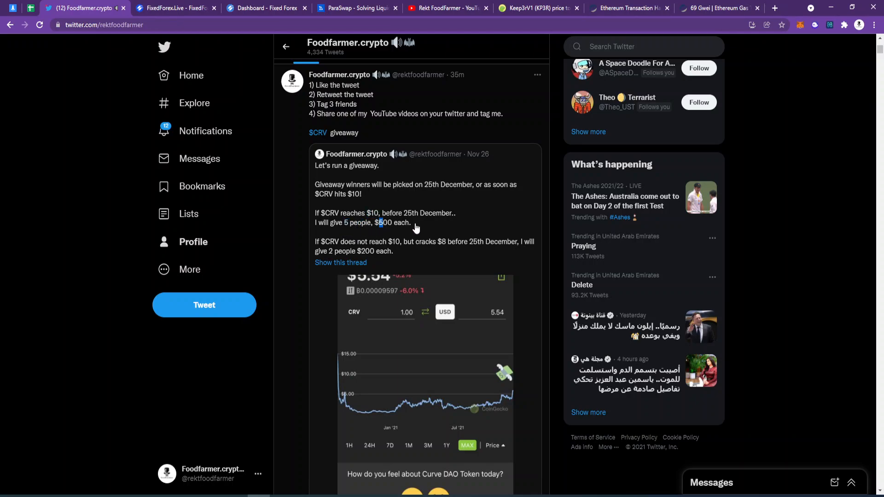
left_click(402, 233)
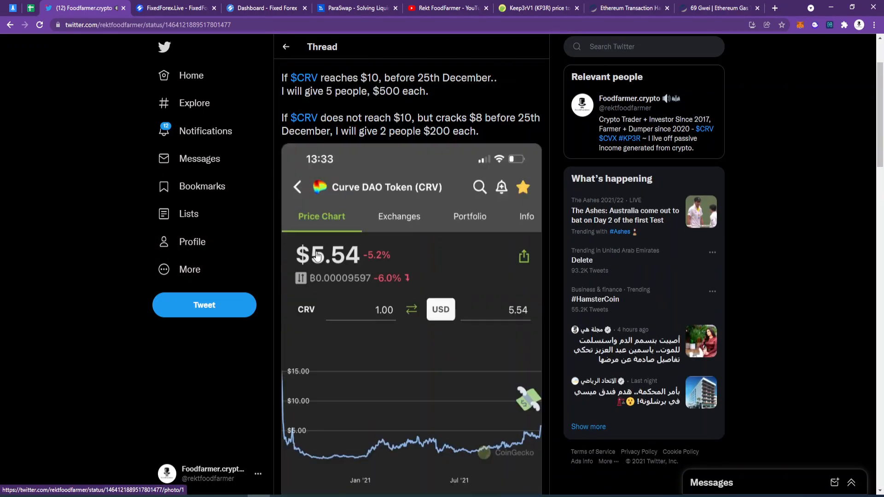
left_click(216, 248)
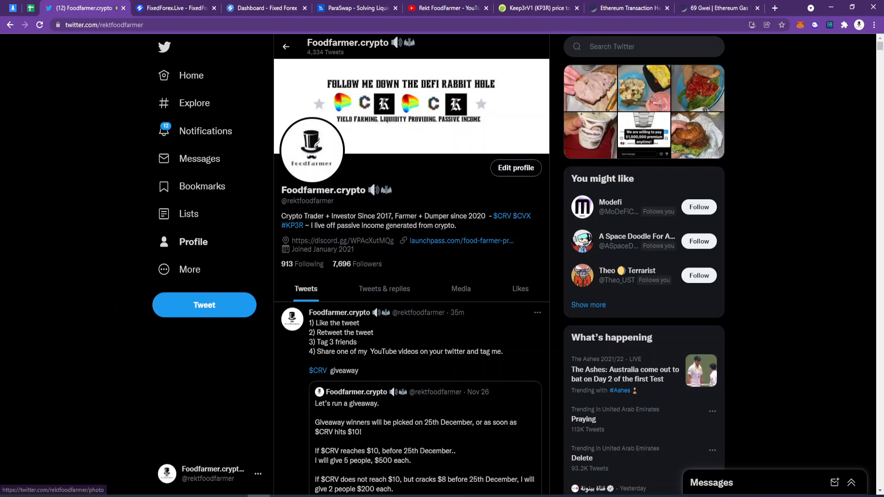